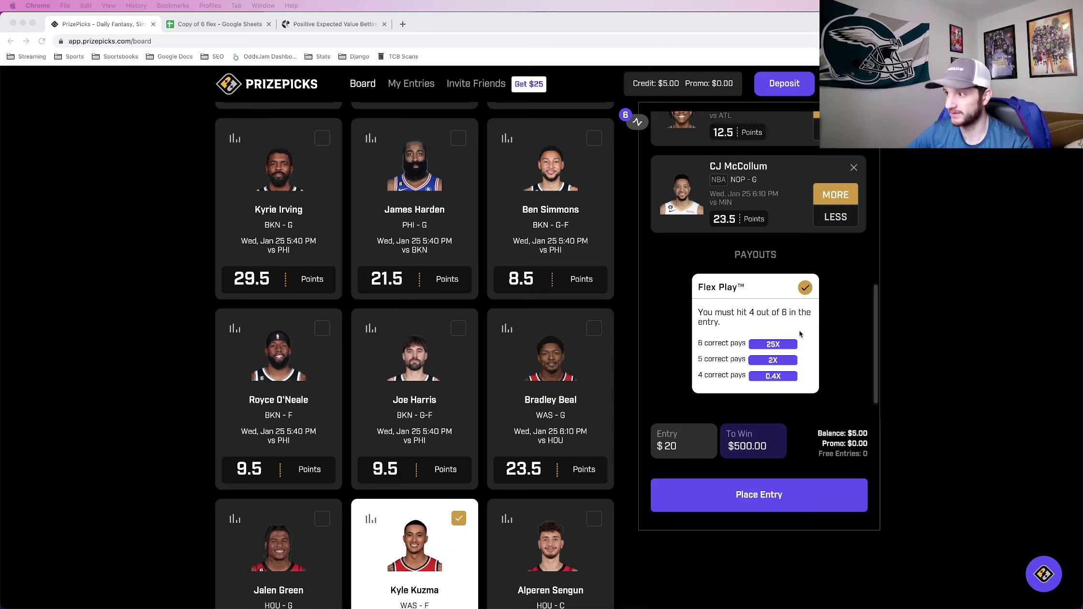
scroll(801, 333, "up", 10)
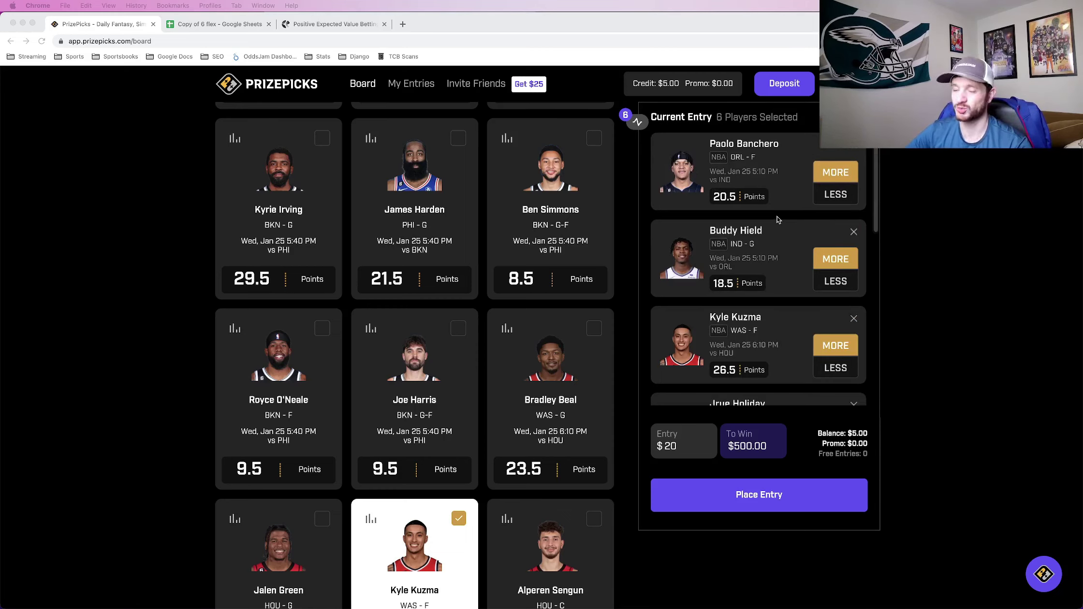
scroll(777, 219, "down", 2)
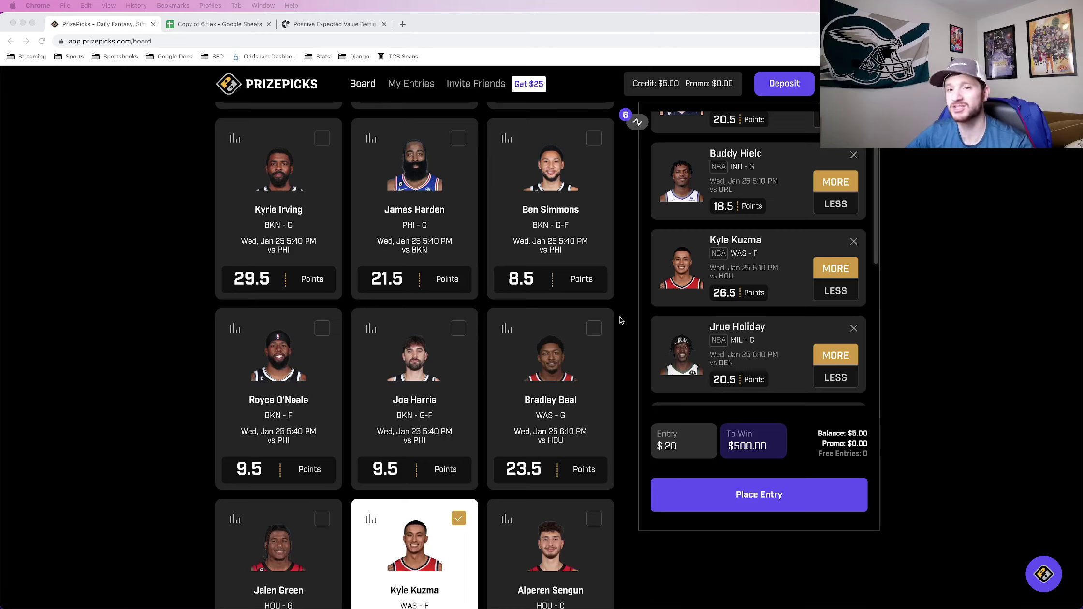
scroll(817, 350, "down", 6)
double_click(776, 344)
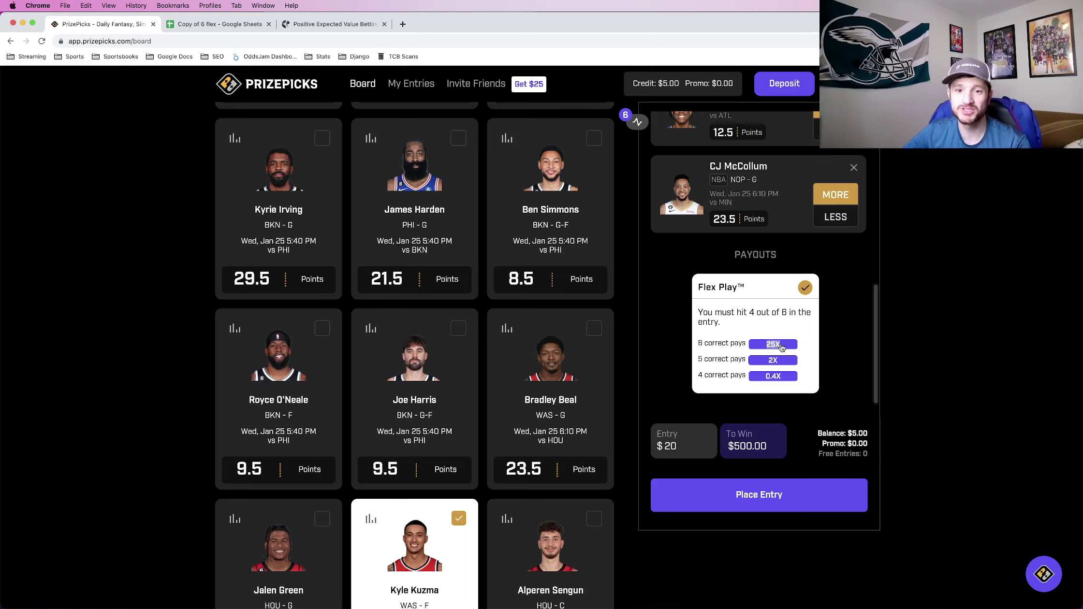
Change the PrizePicks entry from $20 to $10 and confirm To Win reads $250.00.
left_click(714, 425)
key("BackSpace")
key("BackSpace")
type("10")
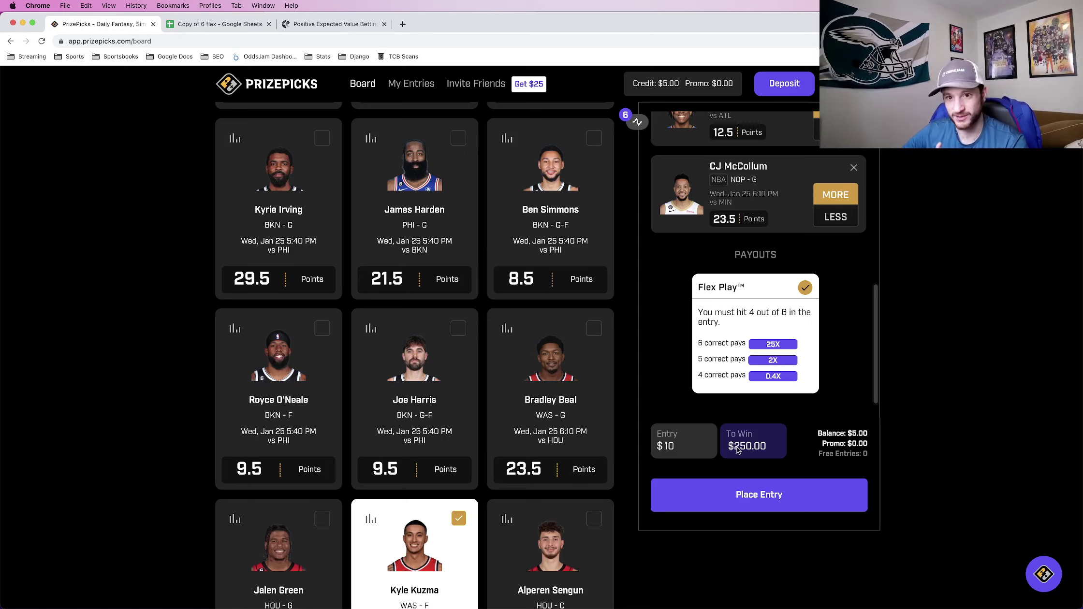
left_click_drag(768, 450, 729, 450)
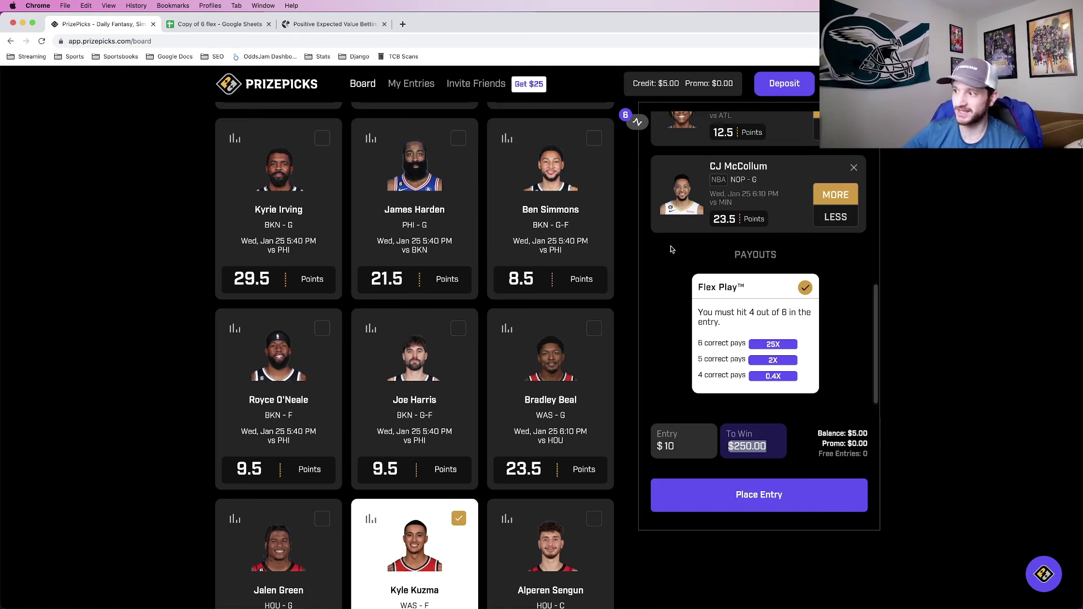
left_click(772, 364)
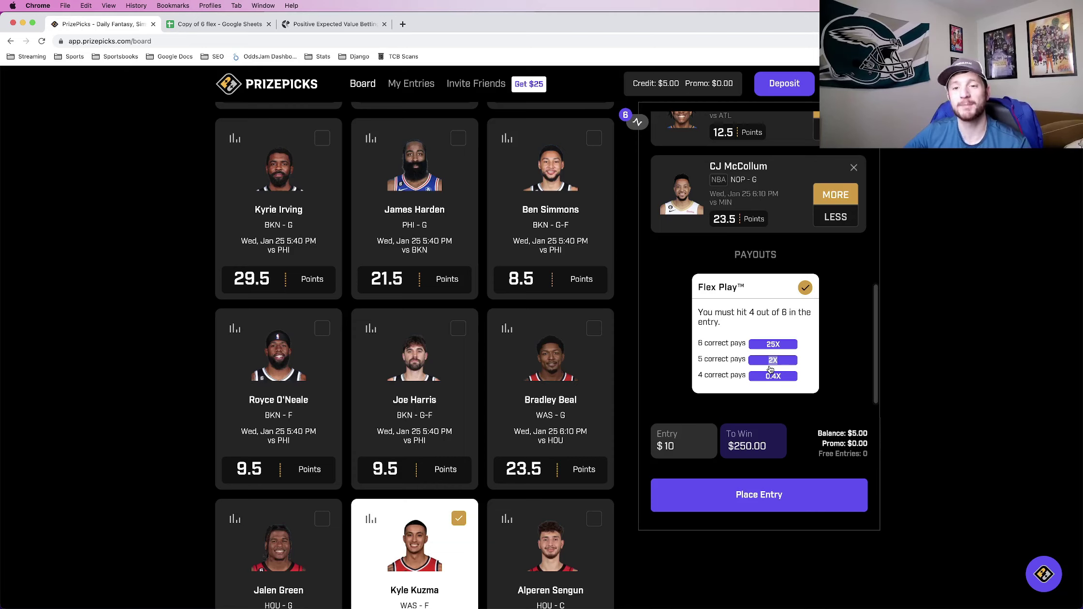
left_click(681, 449)
key("BackSpace")
key("BackSpace")
key("BackSpace")
type("10")
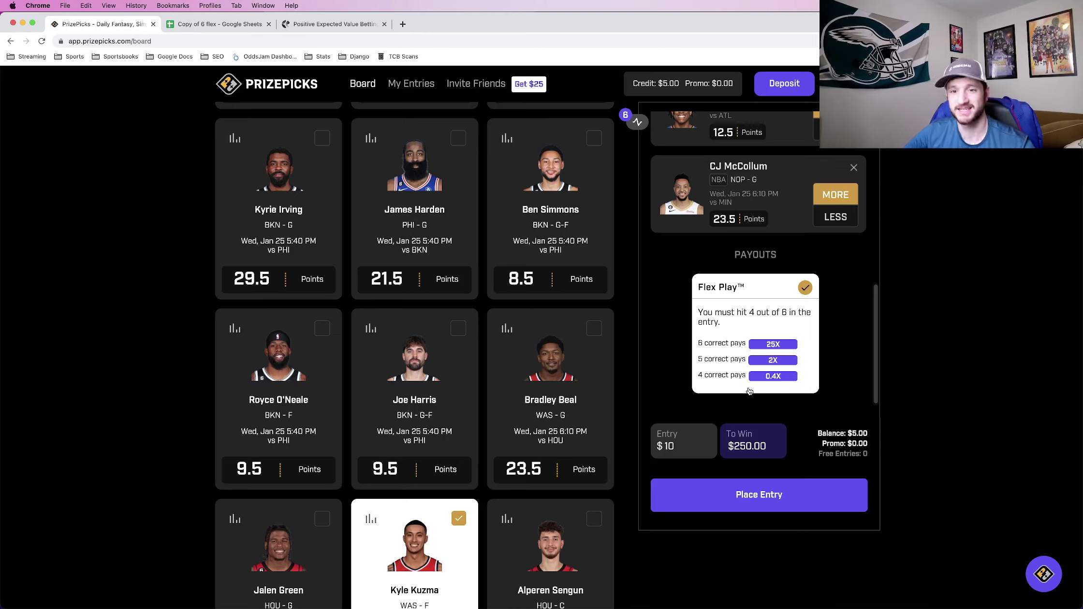
Replace the $10 entry amount with 100 so To Win shows $2,500.00.
key("BackSpace")
key("BackSpace")
type("100")
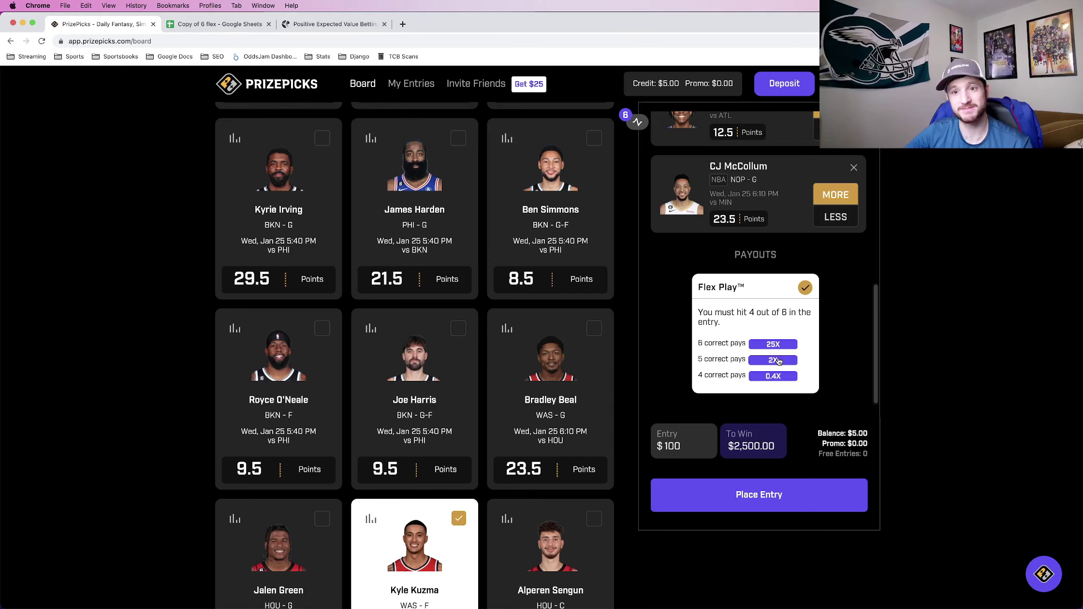
Switch to the 6 flex spreadsheet and inspect the outcome table C2:F8, including F2, D2 and D5.
left_click(213, 24)
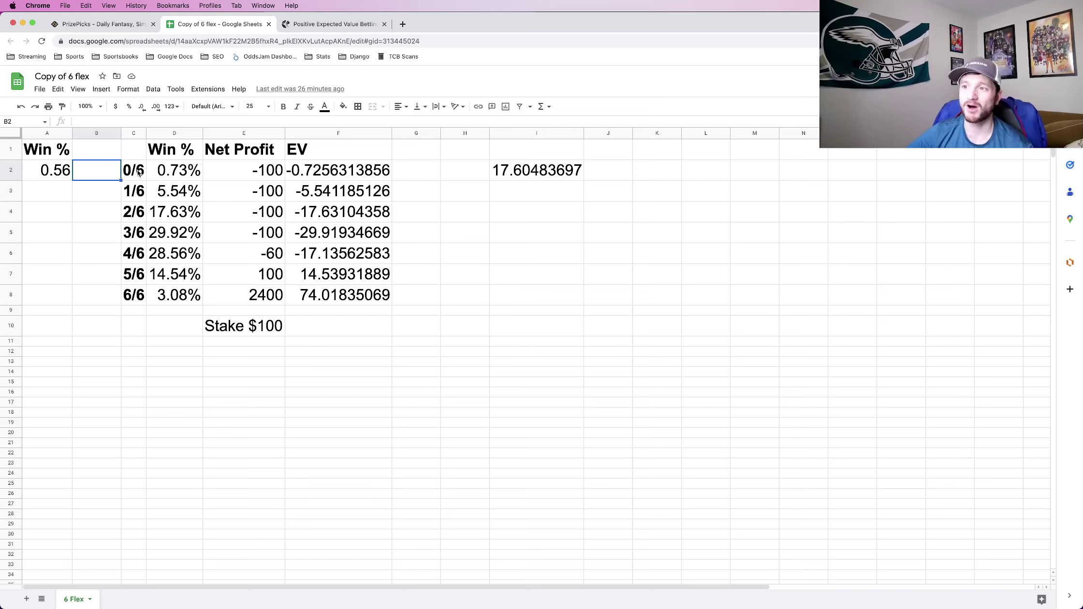
left_click_drag(145, 171, 339, 295)
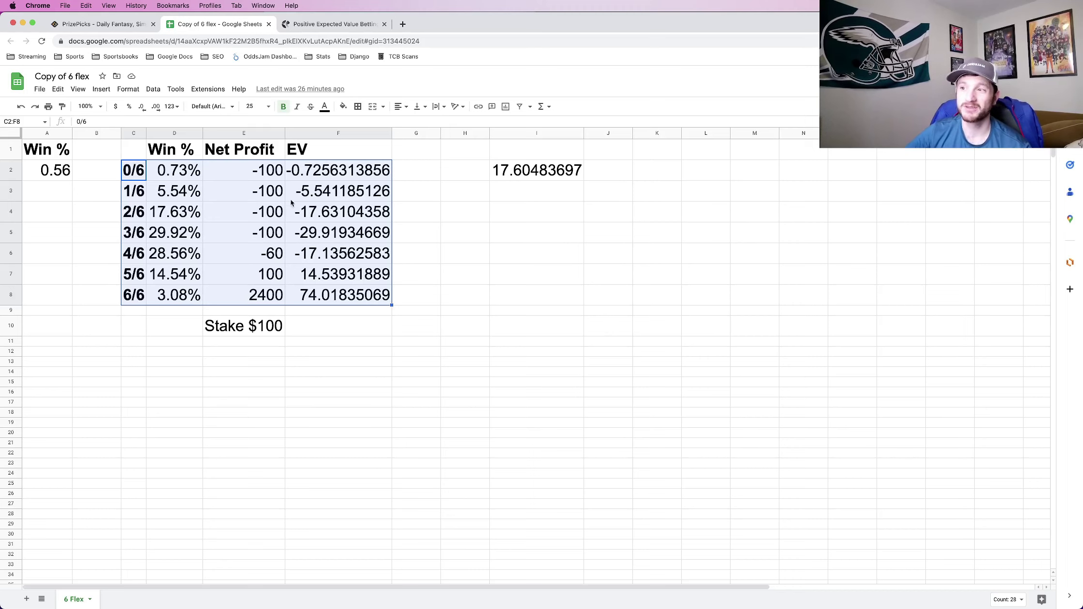
left_click(321, 175)
left_click(175, 170)
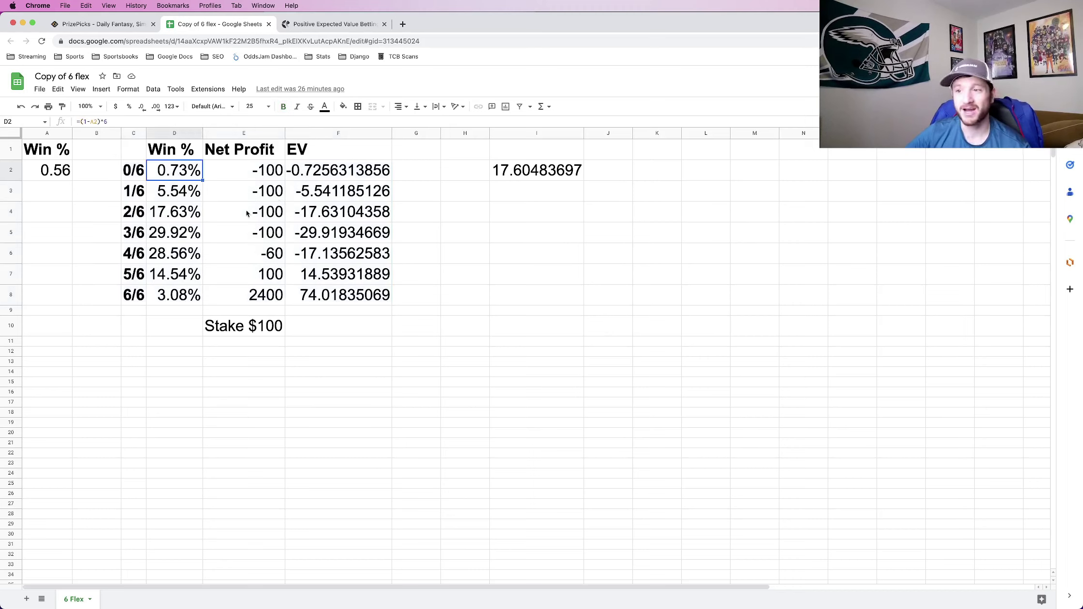
left_click(166, 237)
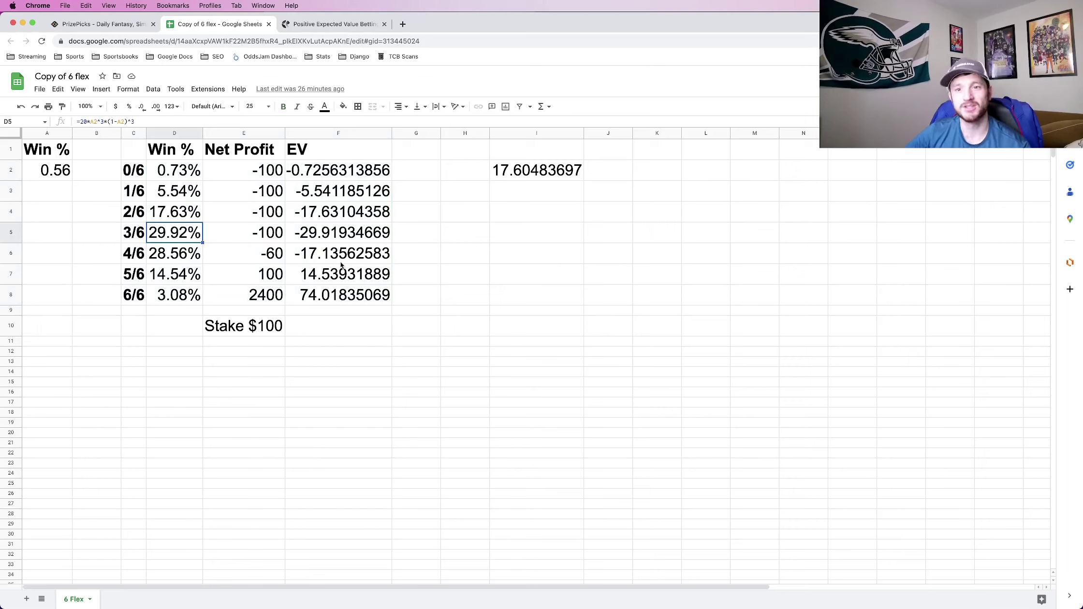
Select the 0.56 single-pick win rate in A2 along with its Win % label.
left_click(55, 178)
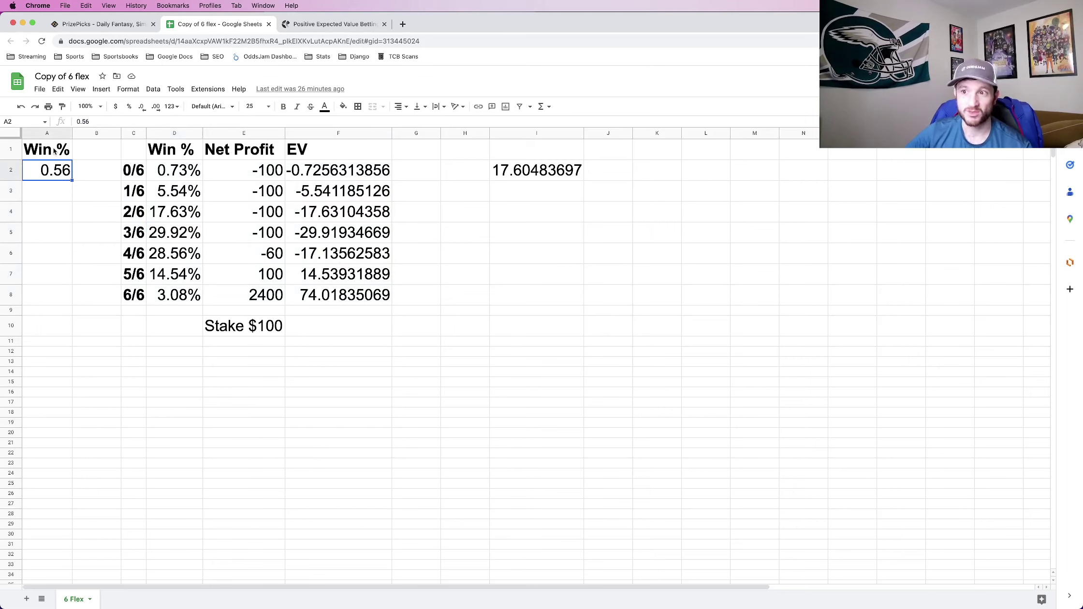
left_click_drag(54, 151, 56, 173)
left_click(54, 173)
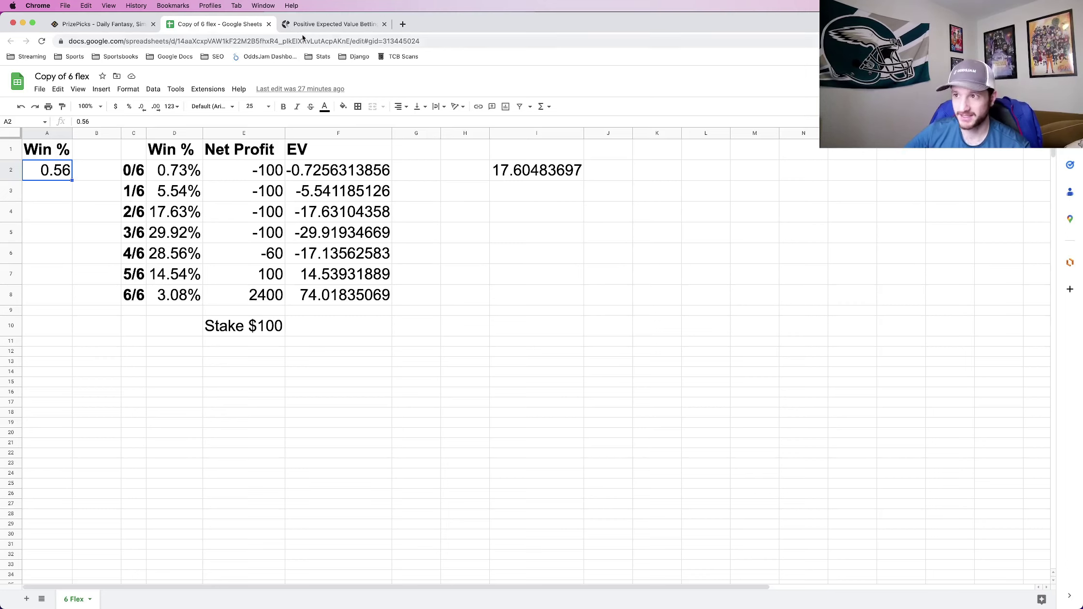
Scroll back up through the six picks in the PrizePicks entry.
left_click(107, 25)
scroll(769, 298, "up", 3)
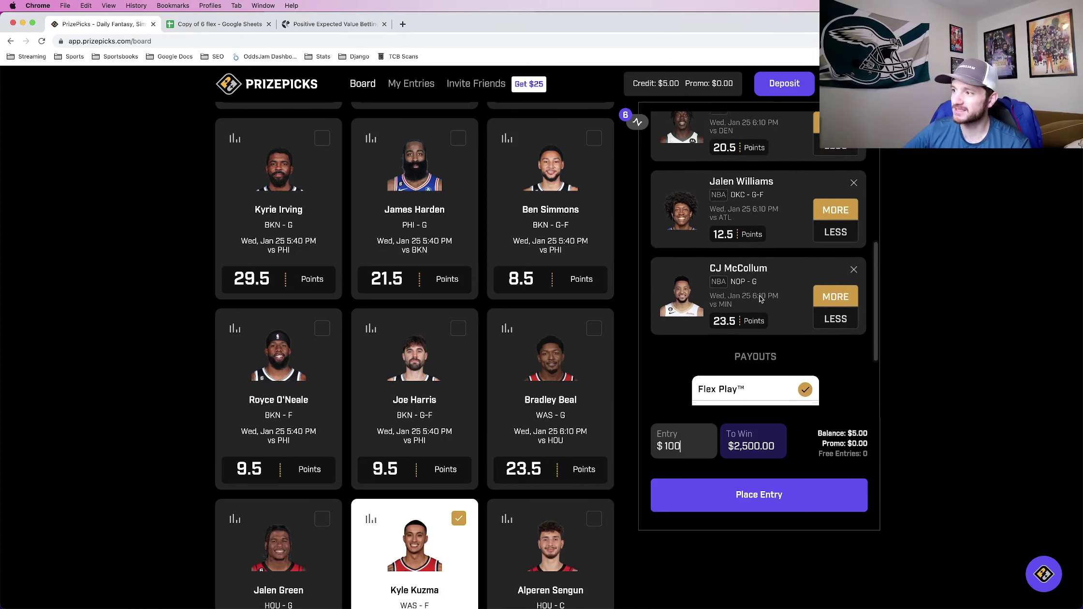
scroll(761, 299, "up", 3)
scroll(760, 299, "up", 7)
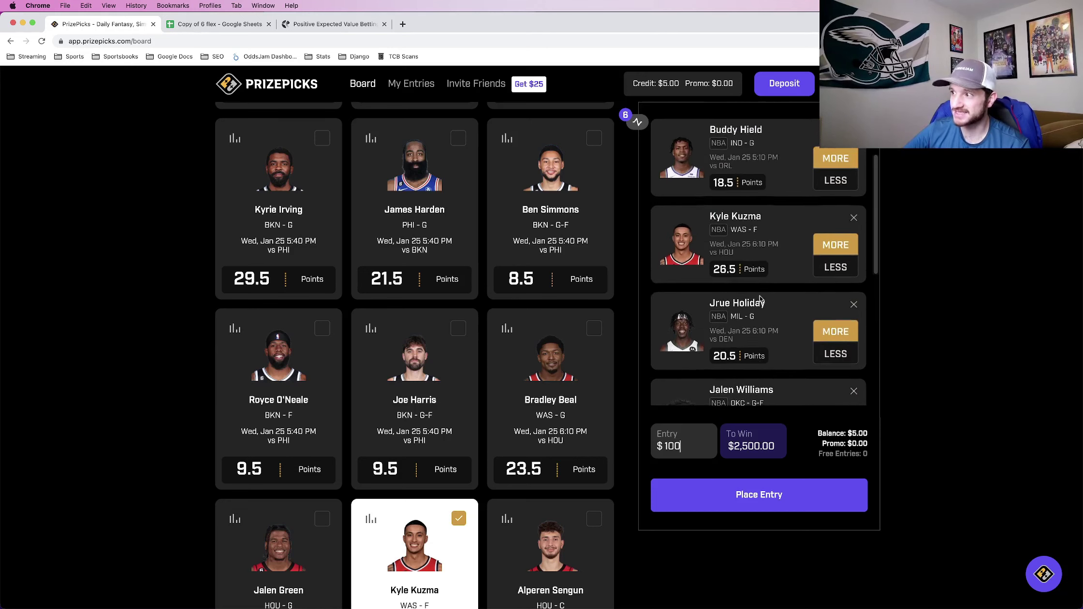
Select the Win % cells A1:A2 in the sheet, then switch to OddsJam's positive EV bets.
left_click(213, 24)
left_click(56, 167, "shift")
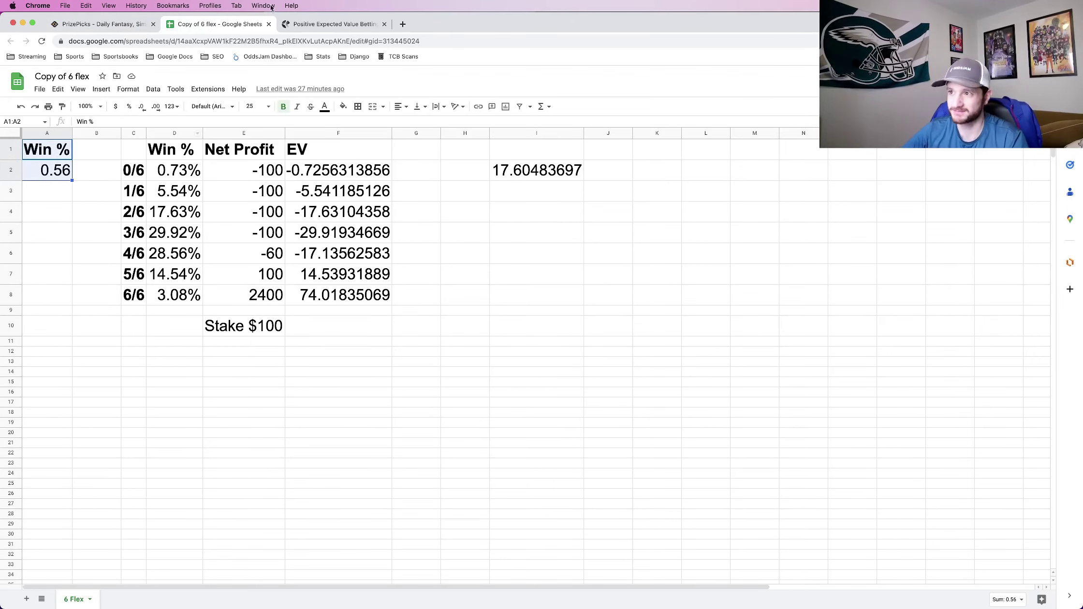
left_click(331, 28)
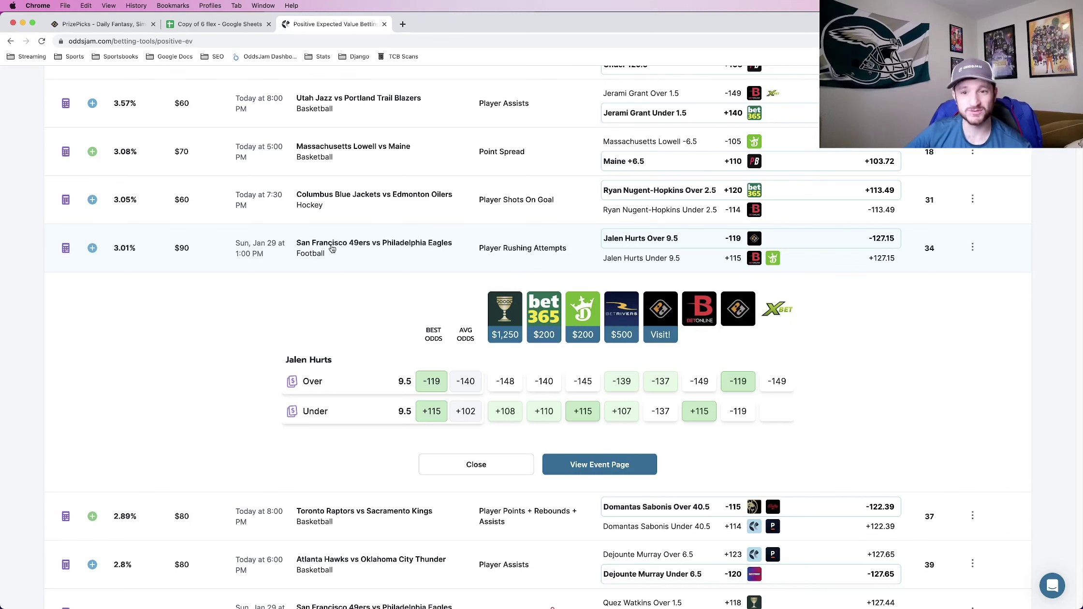
left_click(1071, 41)
left_click(1046, 153)
left_click(1046, 153)
key("Escape")
scroll(588, 335, "down", 2)
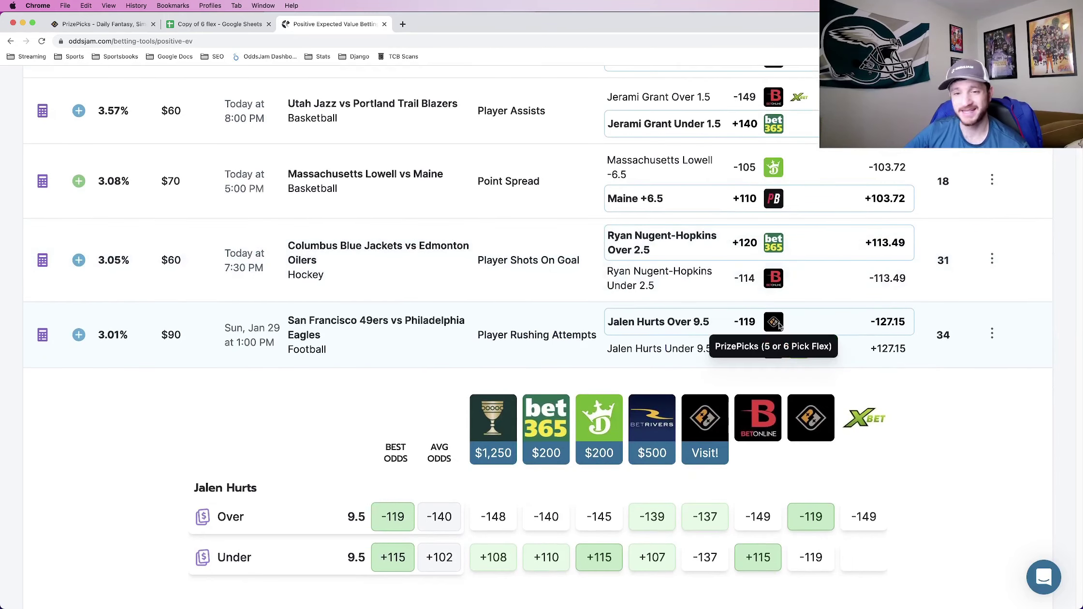
left_click(47, 336)
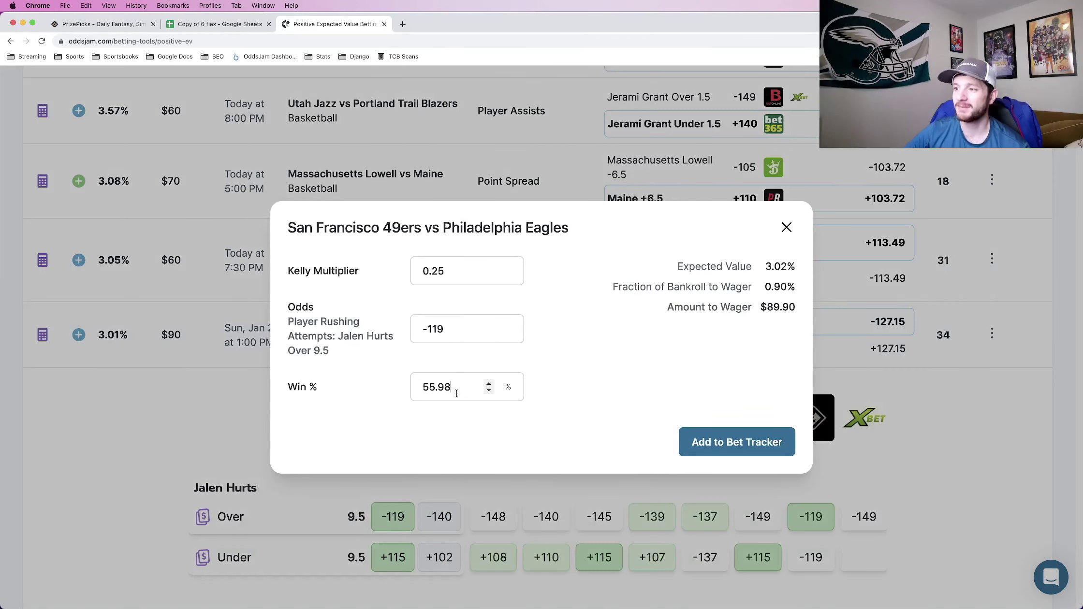
left_click_drag(484, 387, 411, 388)
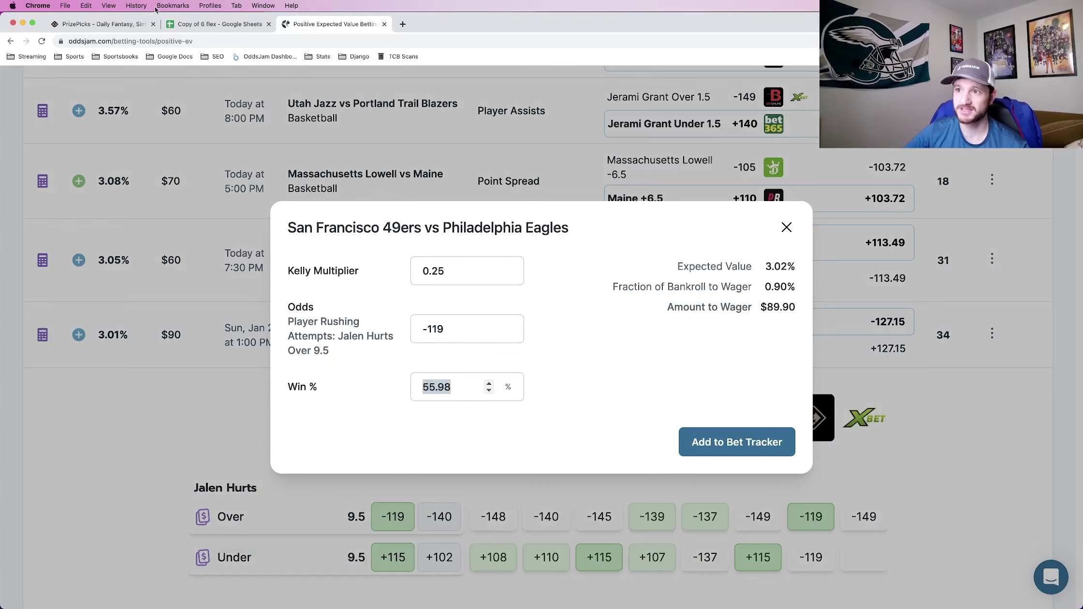
left_click(207, 27)
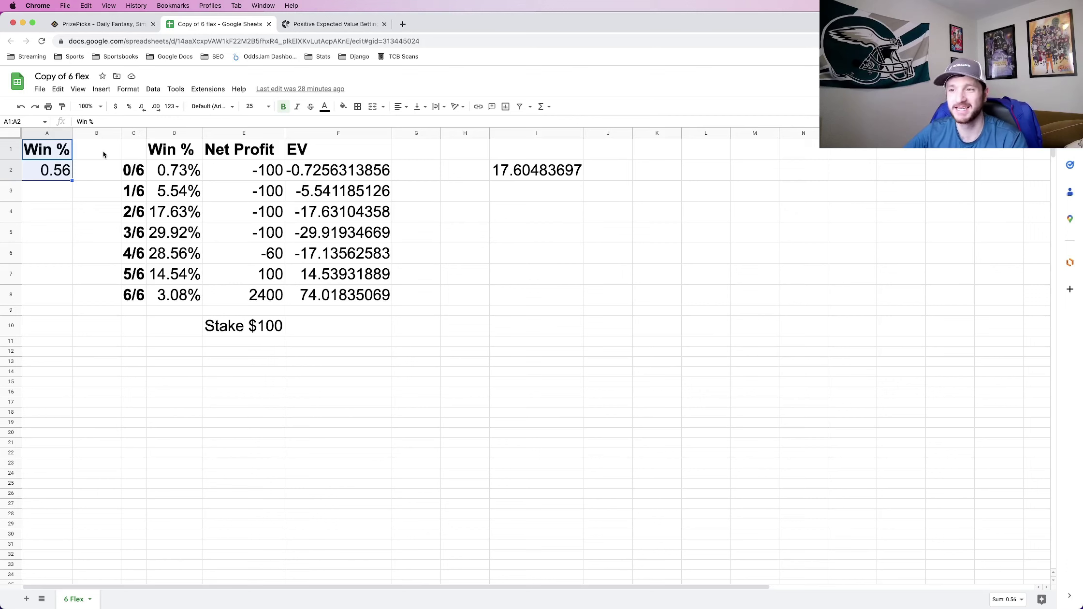
left_click(331, 24)
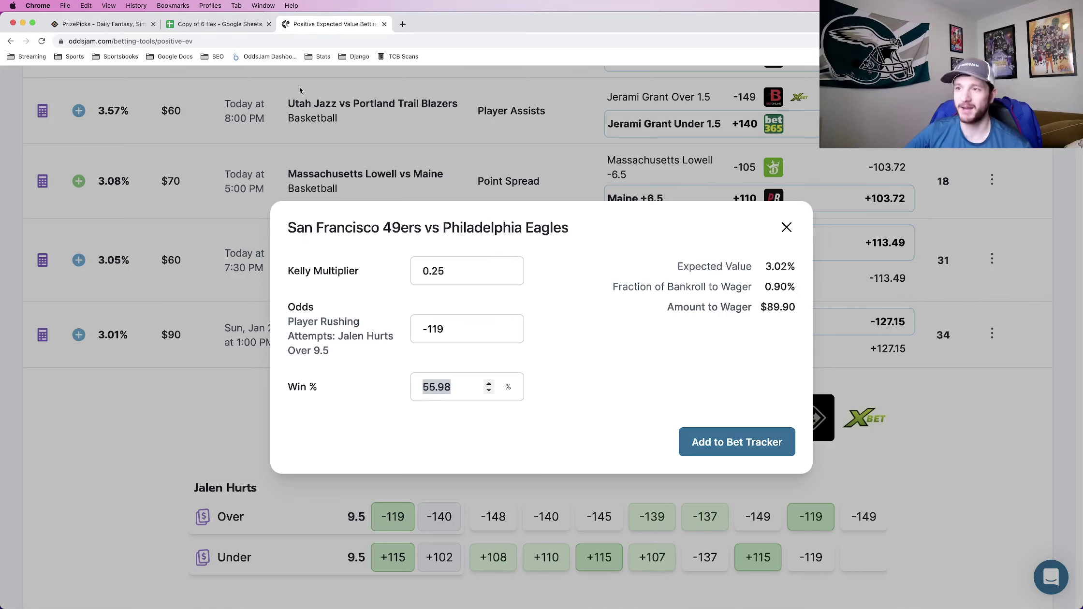
left_click(477, 184)
scroll(477, 184, "up", 10)
triple_click(203, 141)
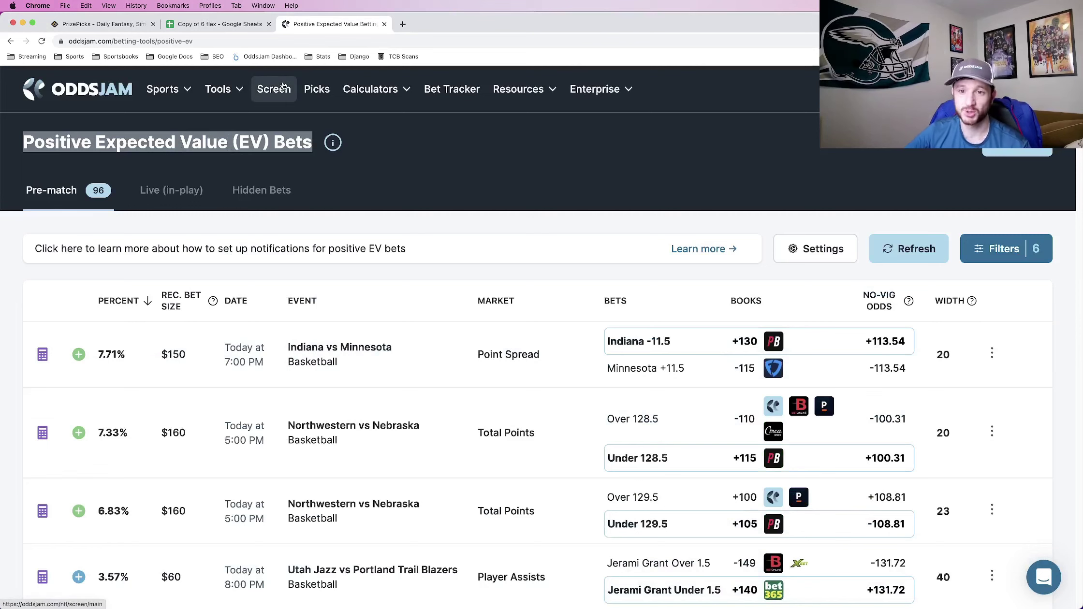
scroll(414, 311, "down", 8)
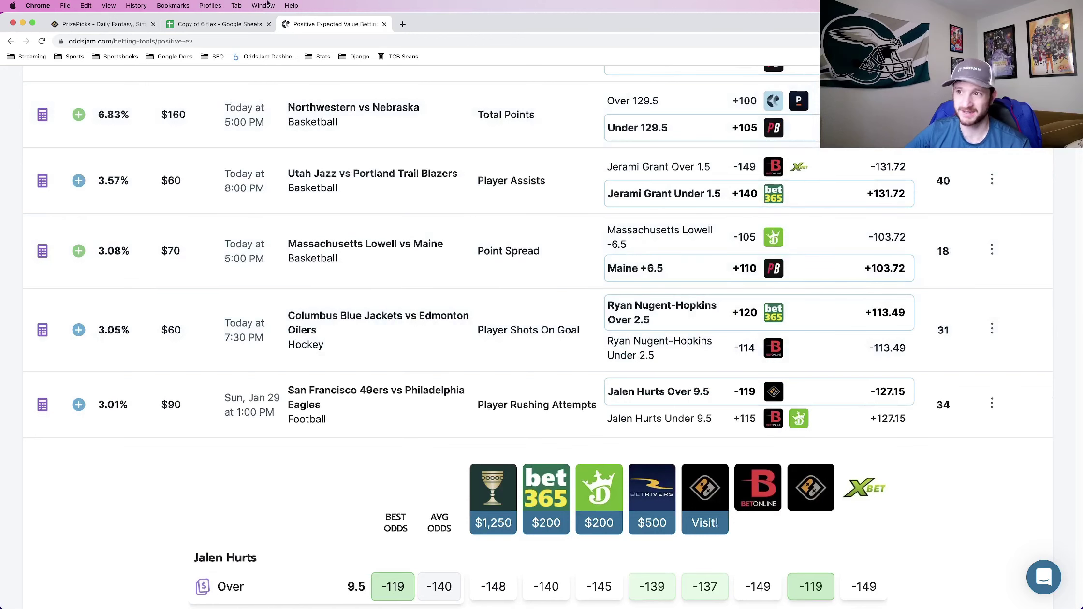
left_click(123, 29)
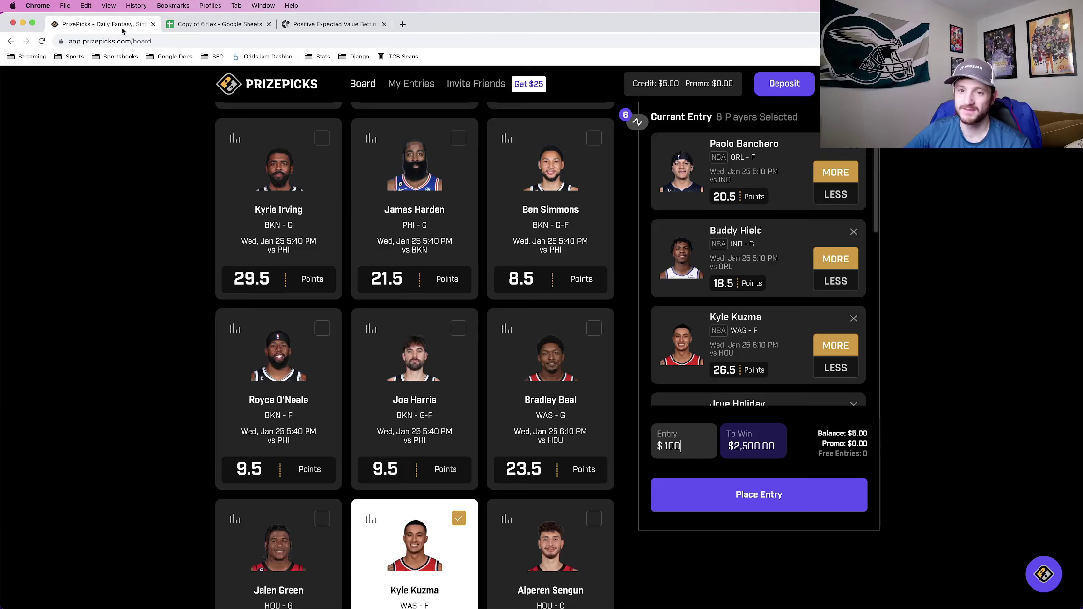
left_click(201, 29)
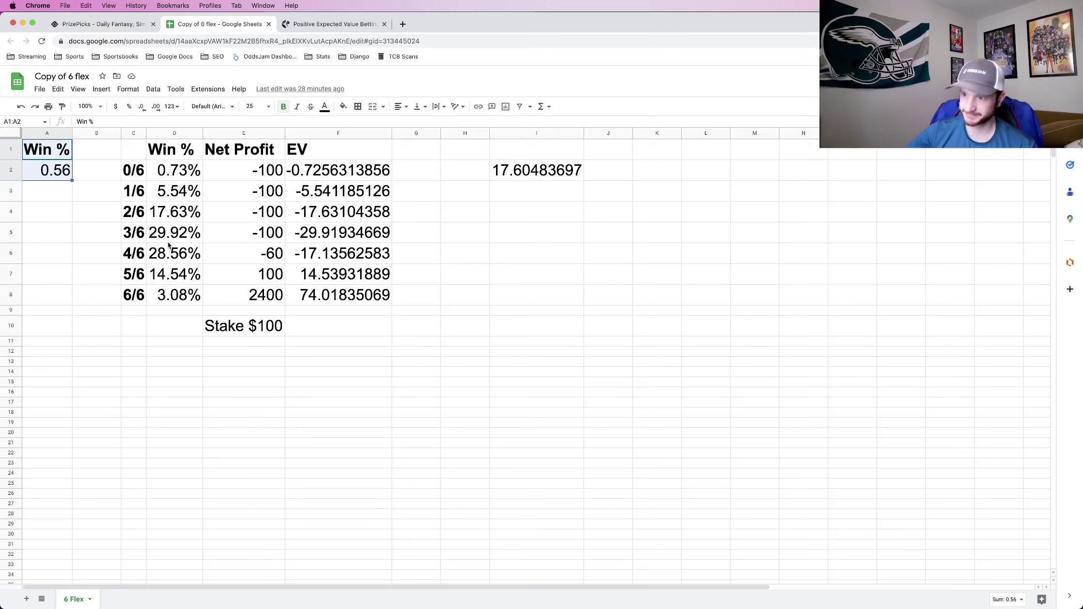
left_click(270, 325)
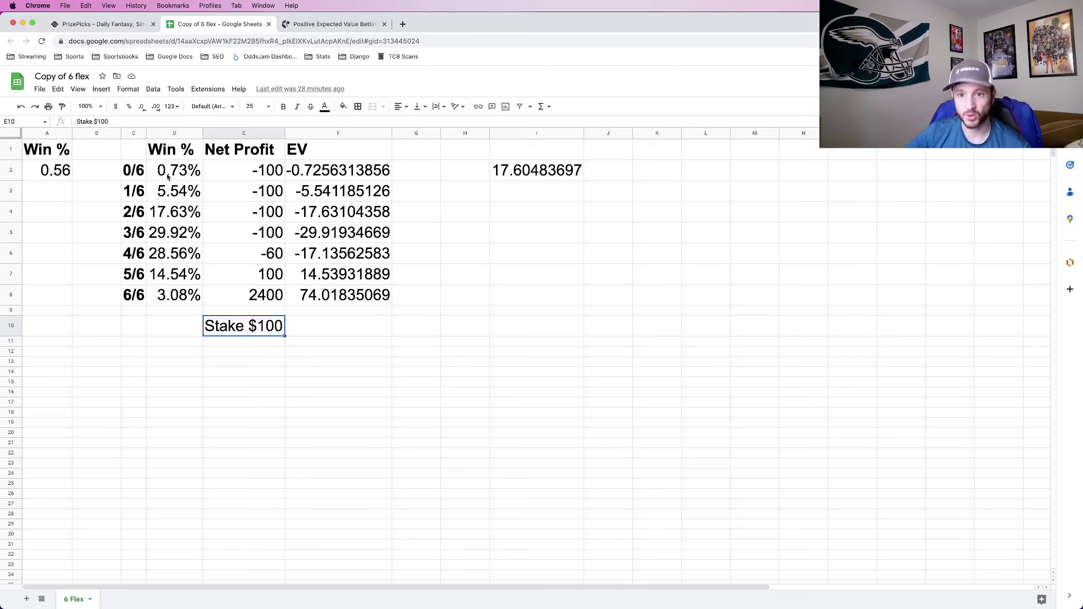
left_click_drag(134, 174, 137, 235)
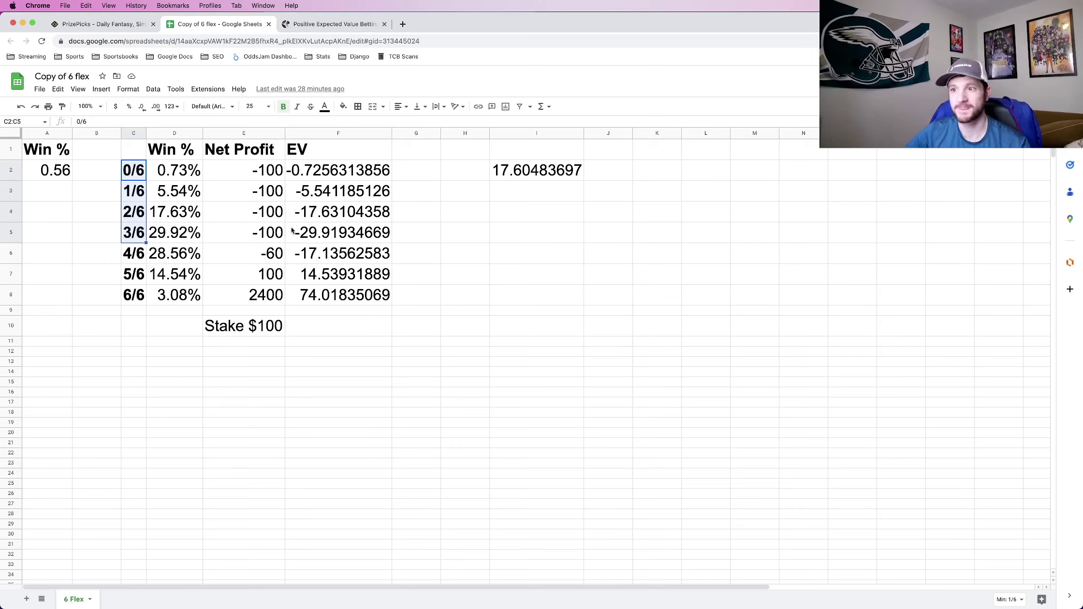
left_click(138, 173)
left_click(137, 192)
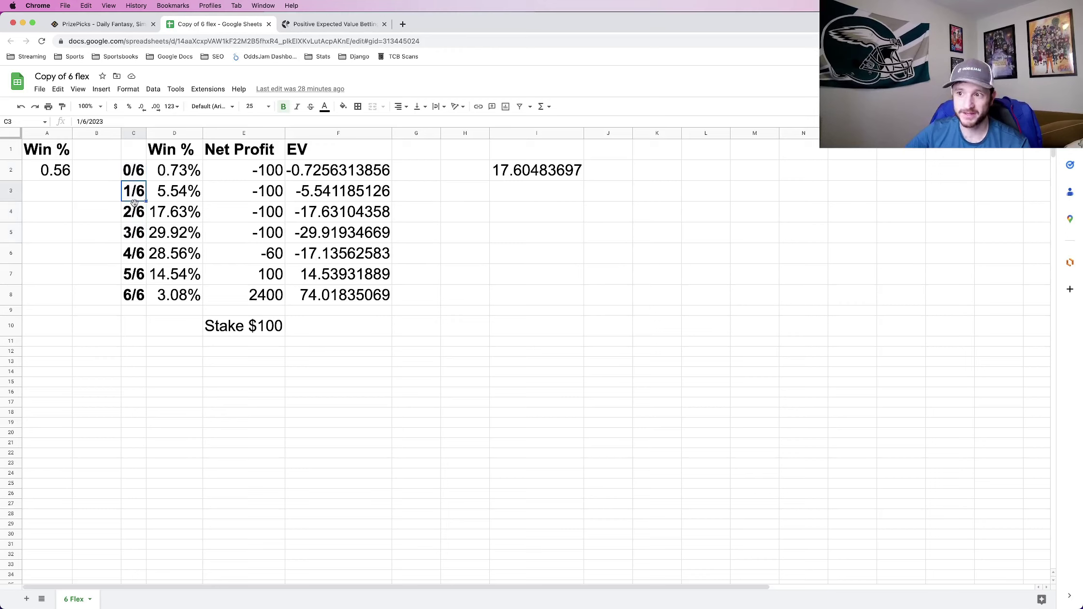
left_click(137, 212)
left_click(138, 234)
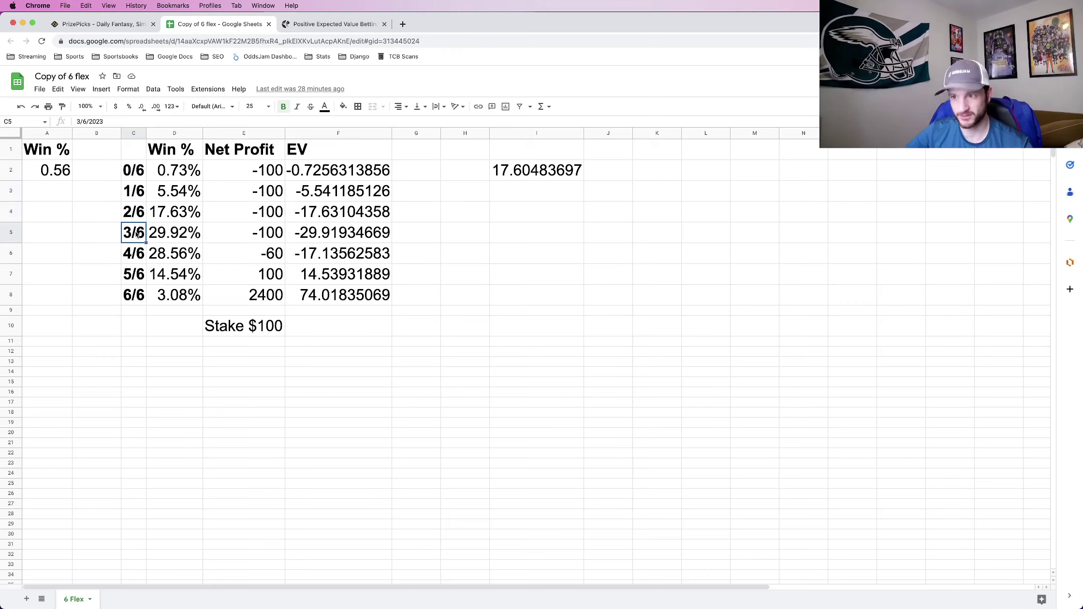
left_click(186, 172)
left_click(56, 172)
left_click(157, 175)
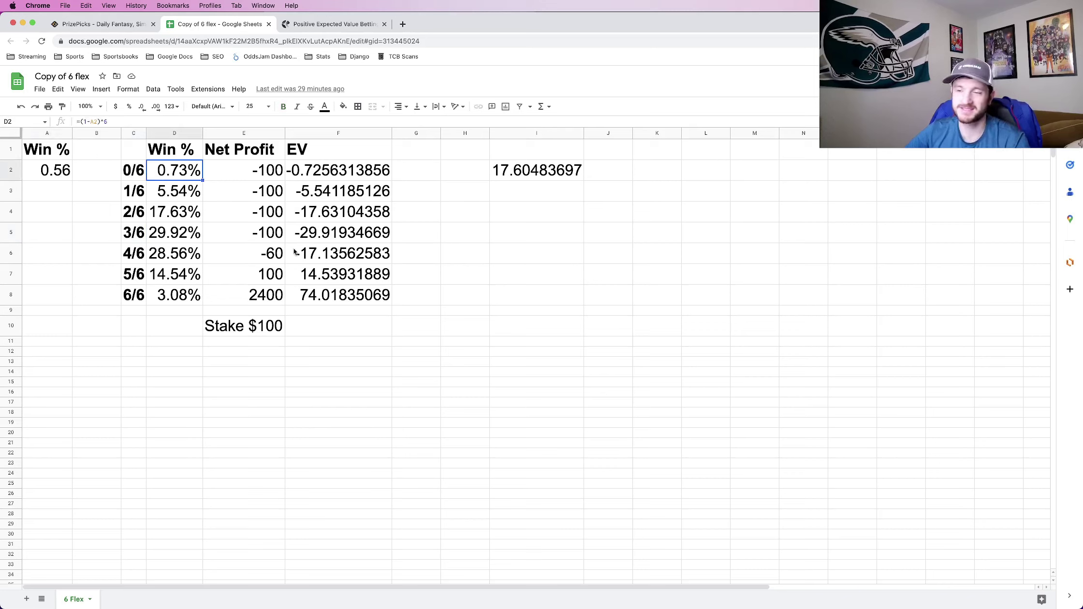
left_click(174, 192)
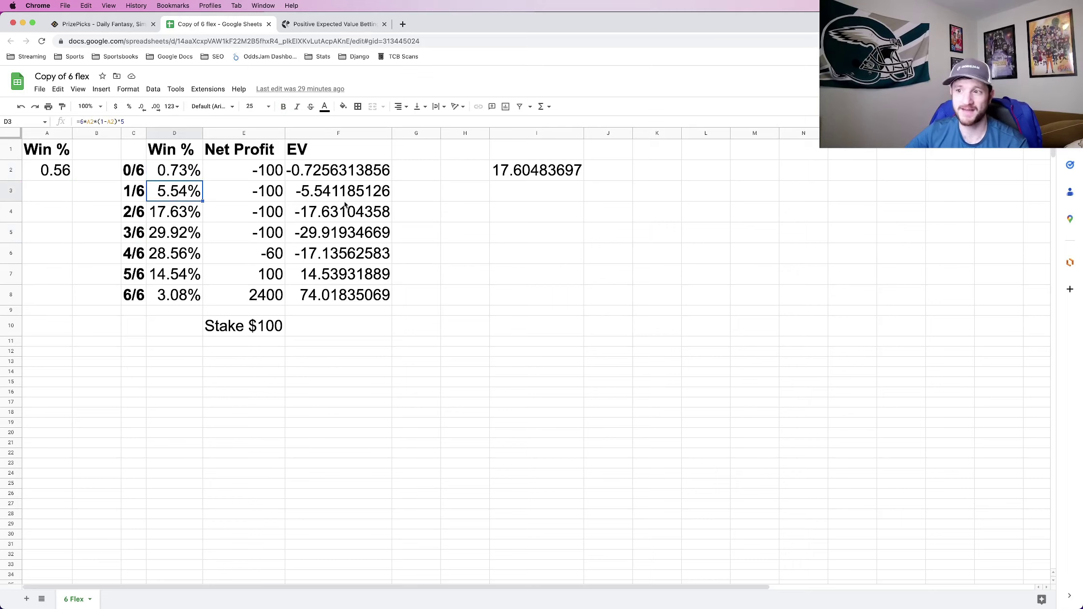
left_click(177, 218)
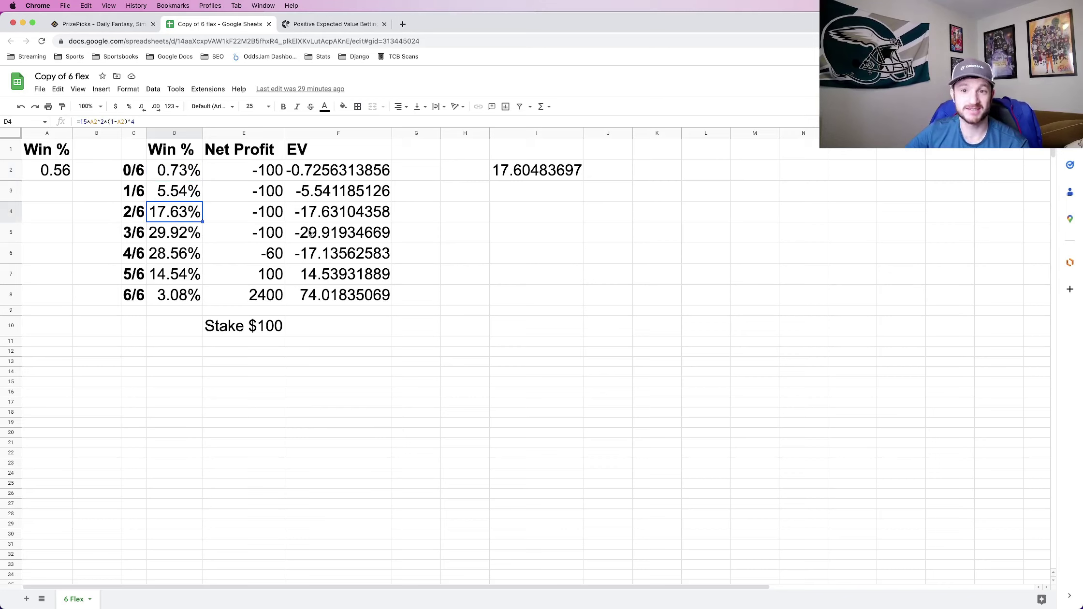
left_click(193, 239)
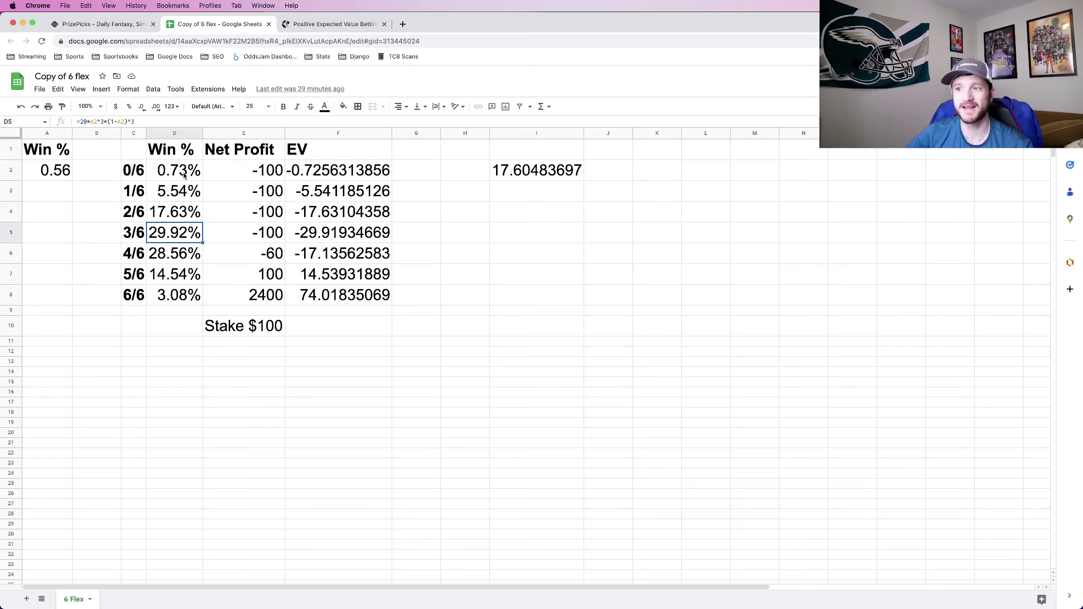
left_click_drag(184, 174, 184, 229)
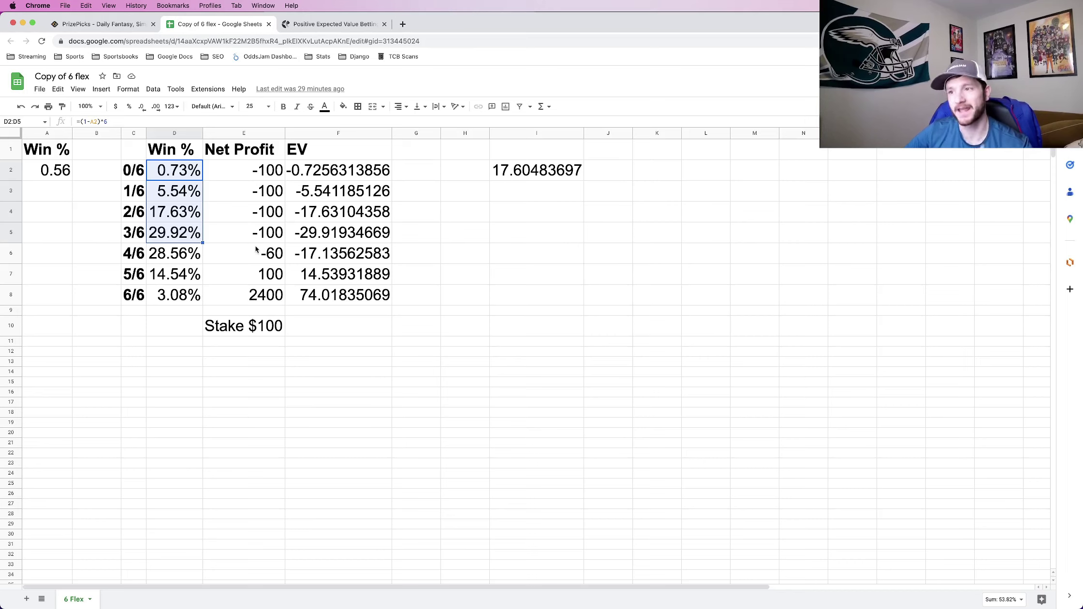
Walk through the EV formulas in F1–F3, the $100 stake, and the 4/6 net profit of -60.
left_click(319, 157)
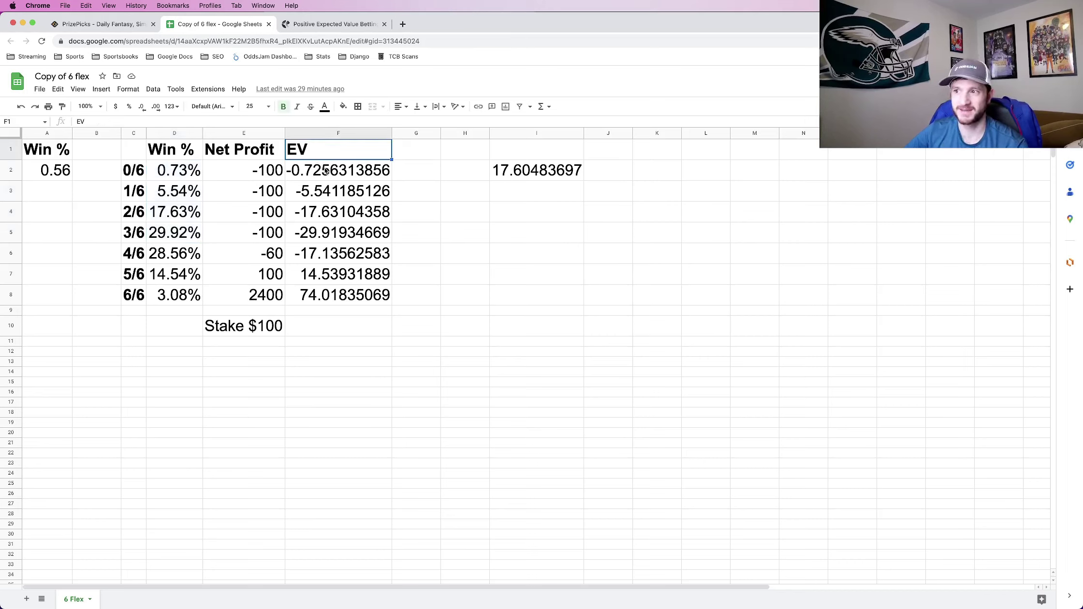
left_click(326, 173)
left_click(328, 193)
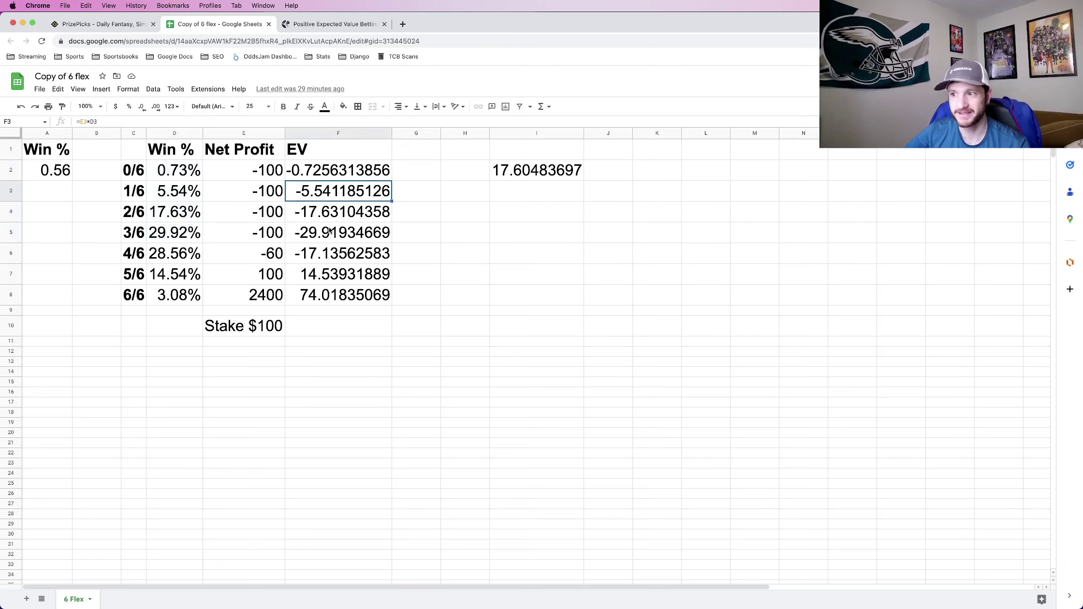
left_click(305, 329)
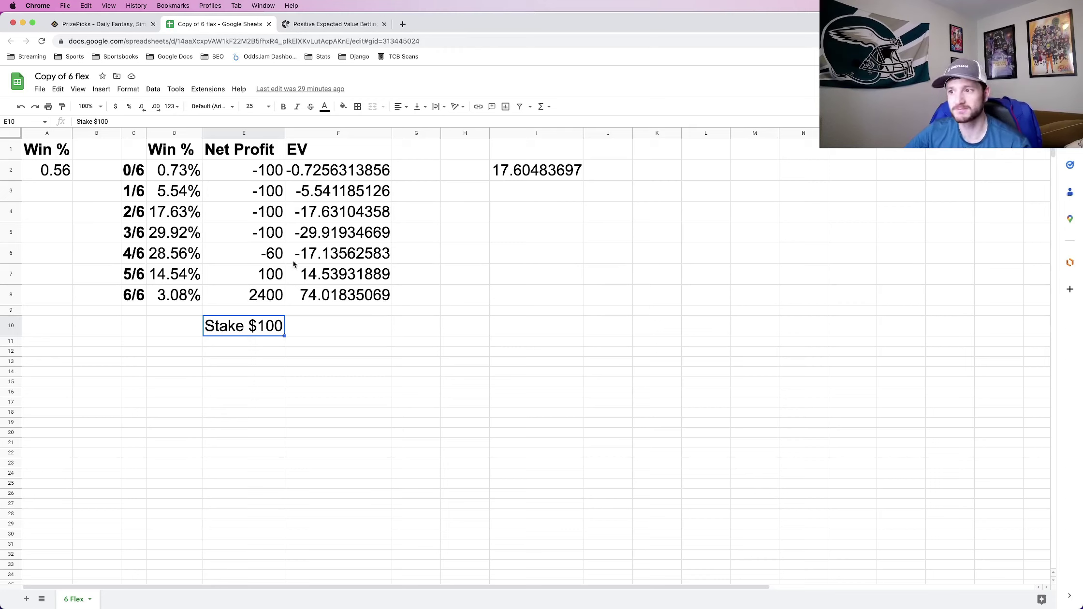
left_click(139, 262)
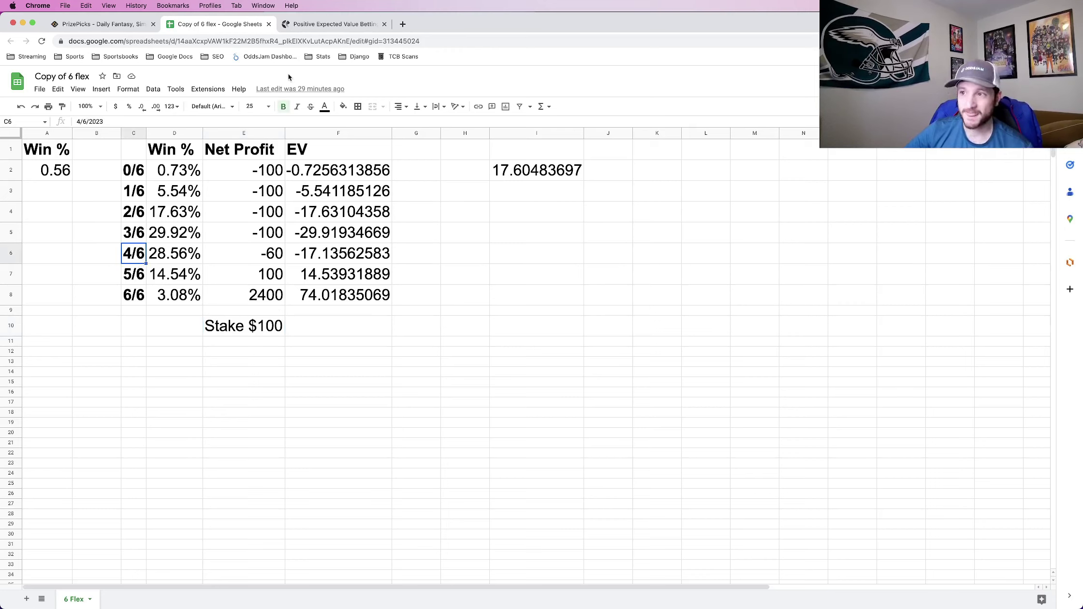
left_click(267, 261)
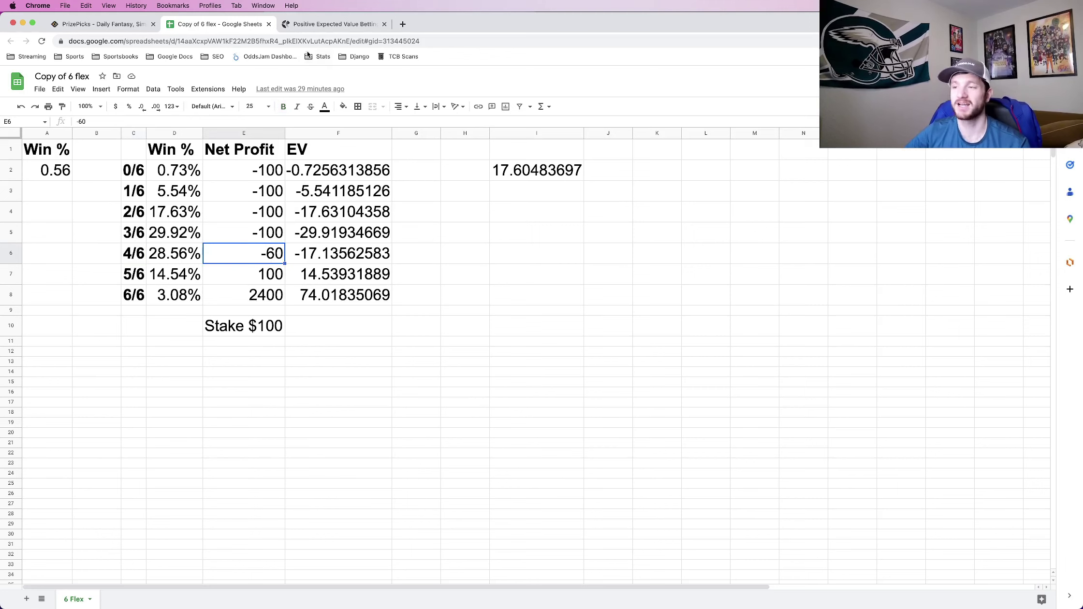
Check the 0.4X payout for 4 correct in PrizePicks, then review the sheet's 4/6 win odds formula.
left_click(144, 25)
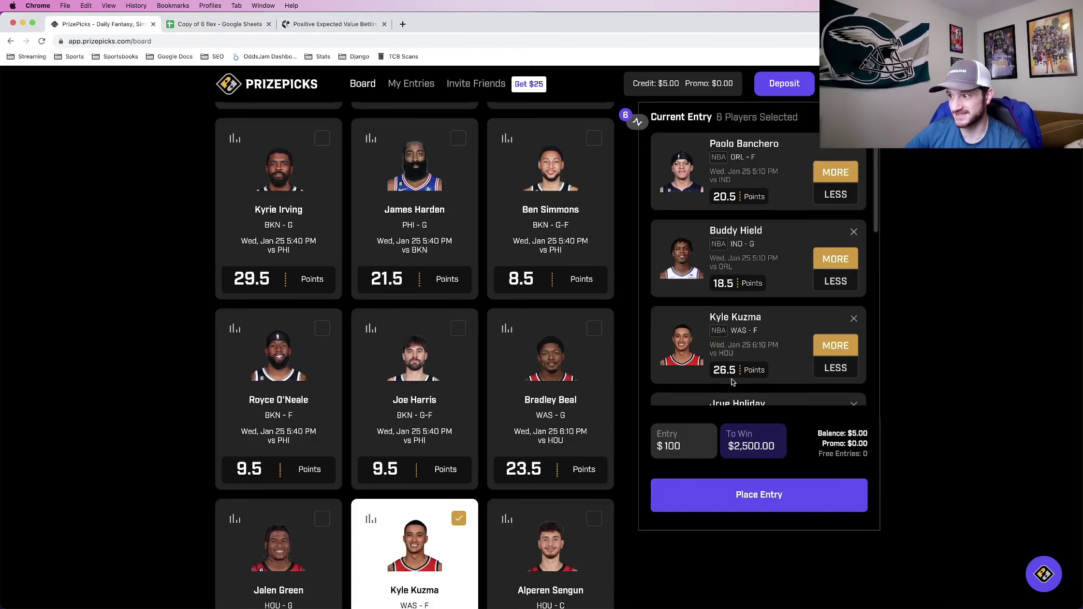
scroll(754, 380, "down", 10)
left_click_drag(782, 381, 766, 382)
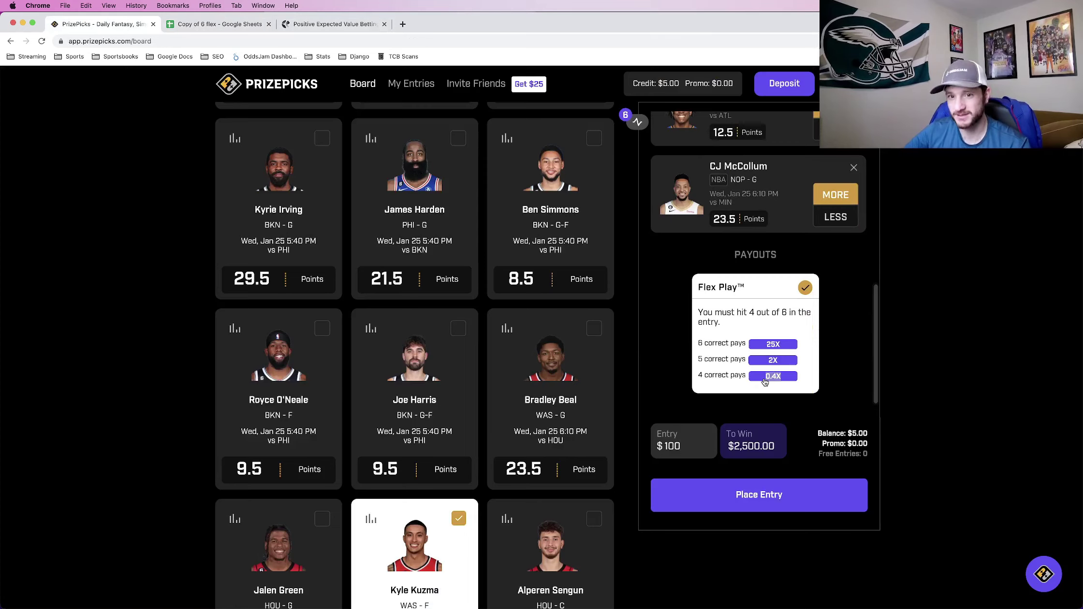
left_click(220, 24)
left_click(196, 261)
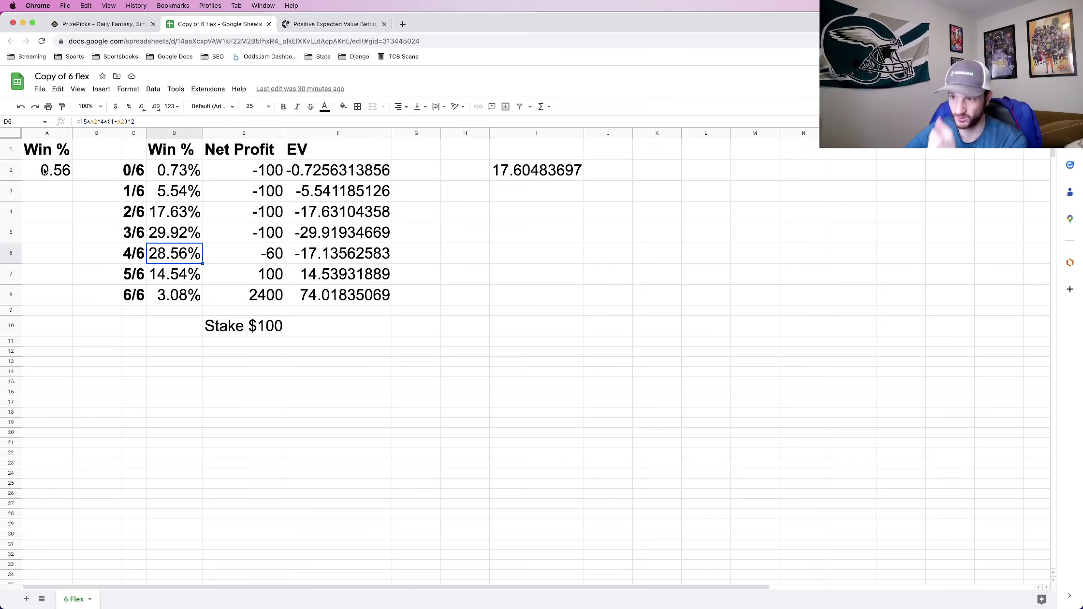
left_click(264, 259)
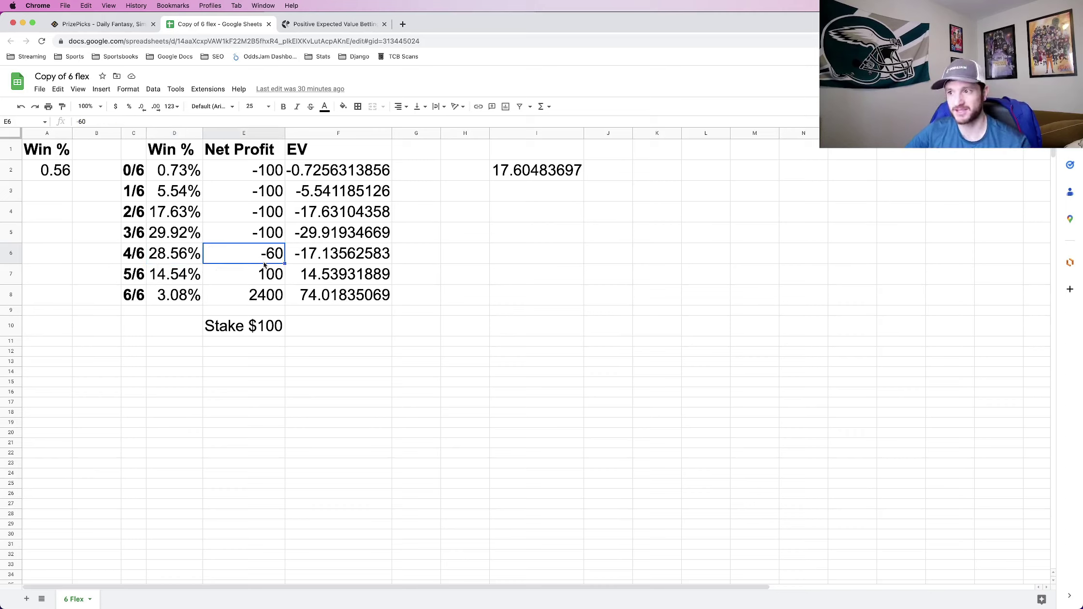
left_click(341, 259)
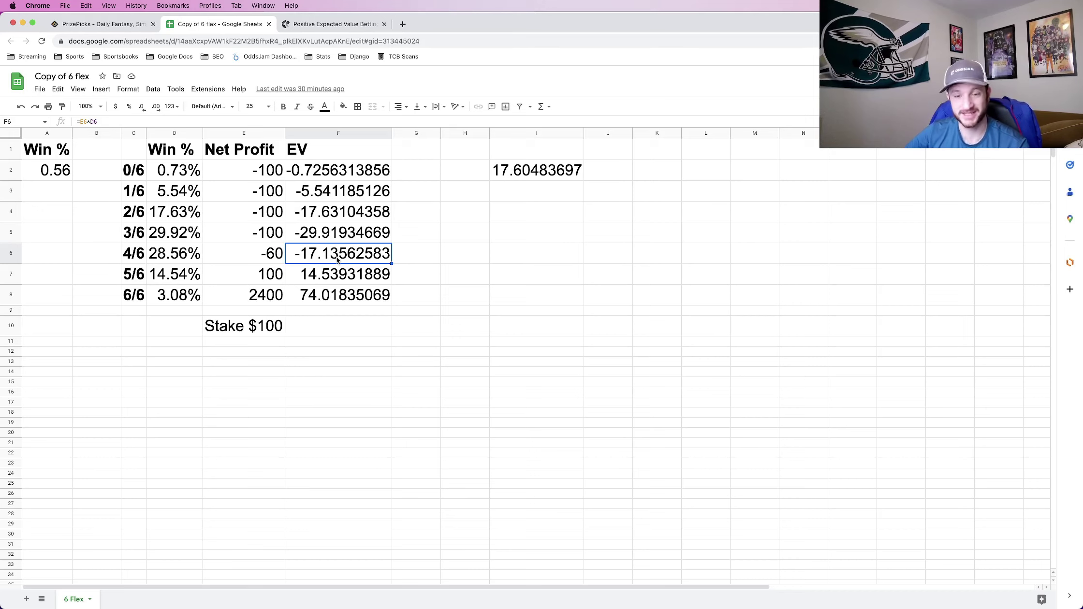
left_click(173, 273)
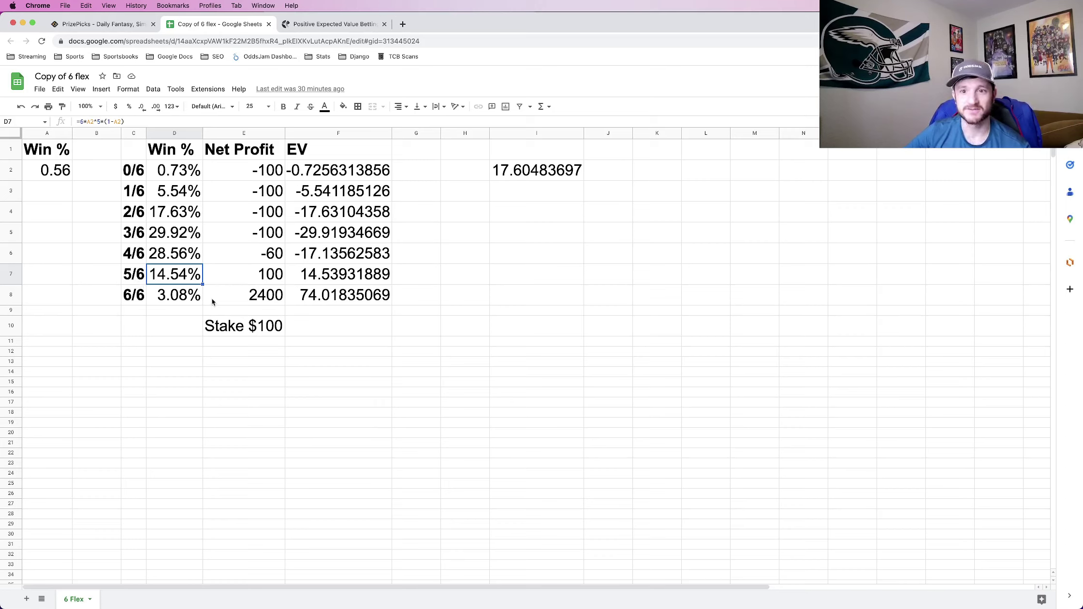
left_click(64, 175)
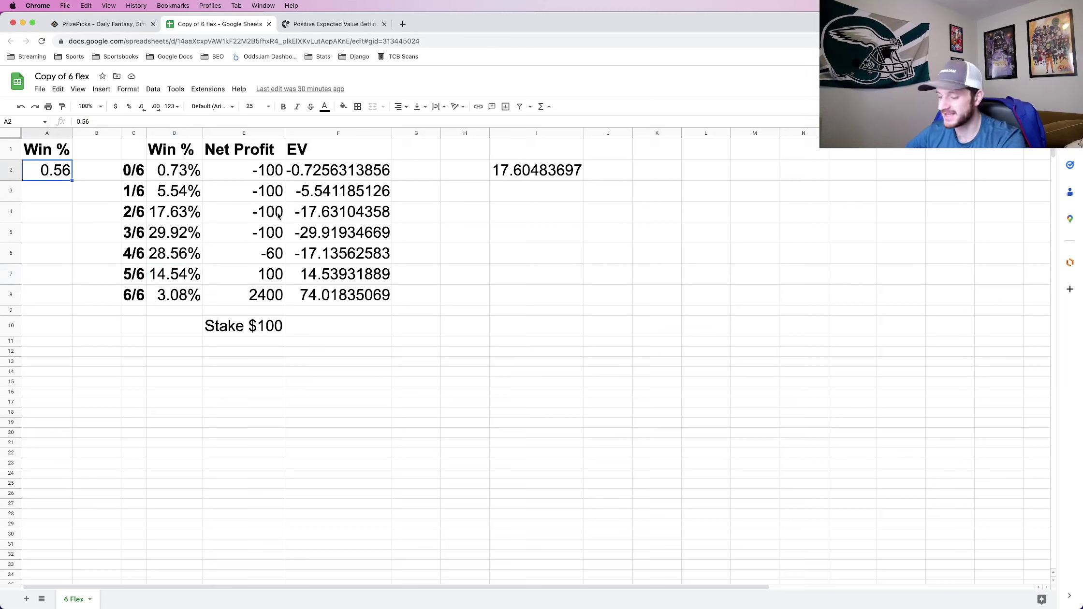
type(".6")
key("Tab")
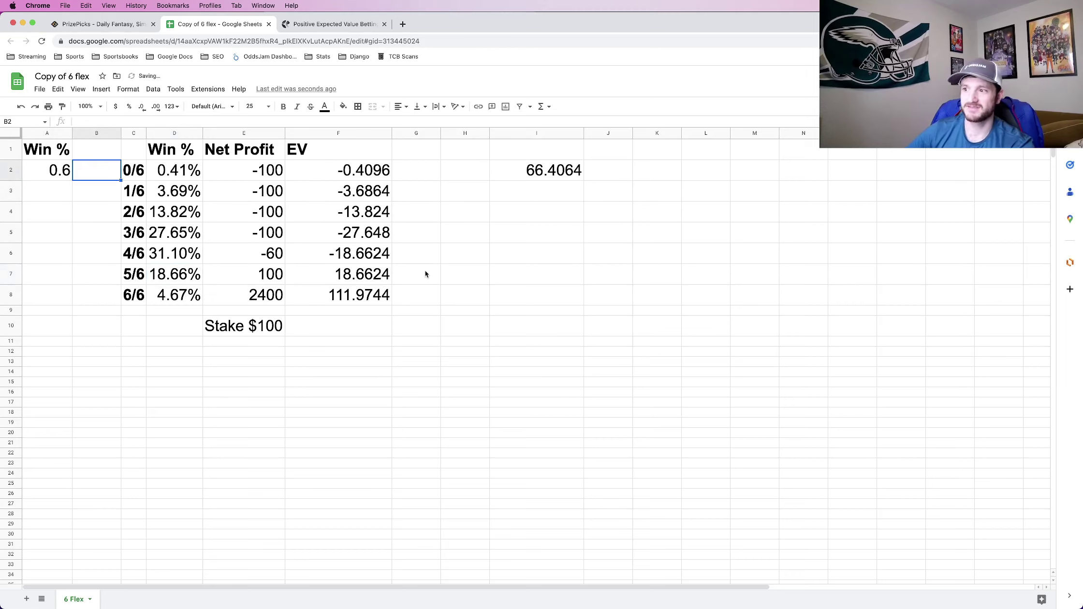
left_click(179, 282)
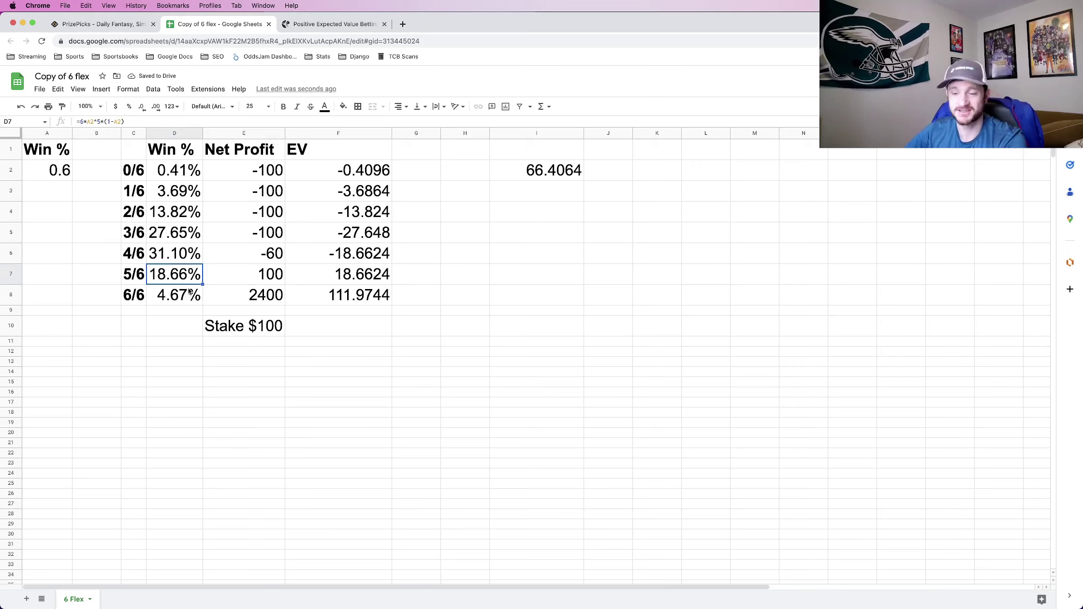
key("super+z")
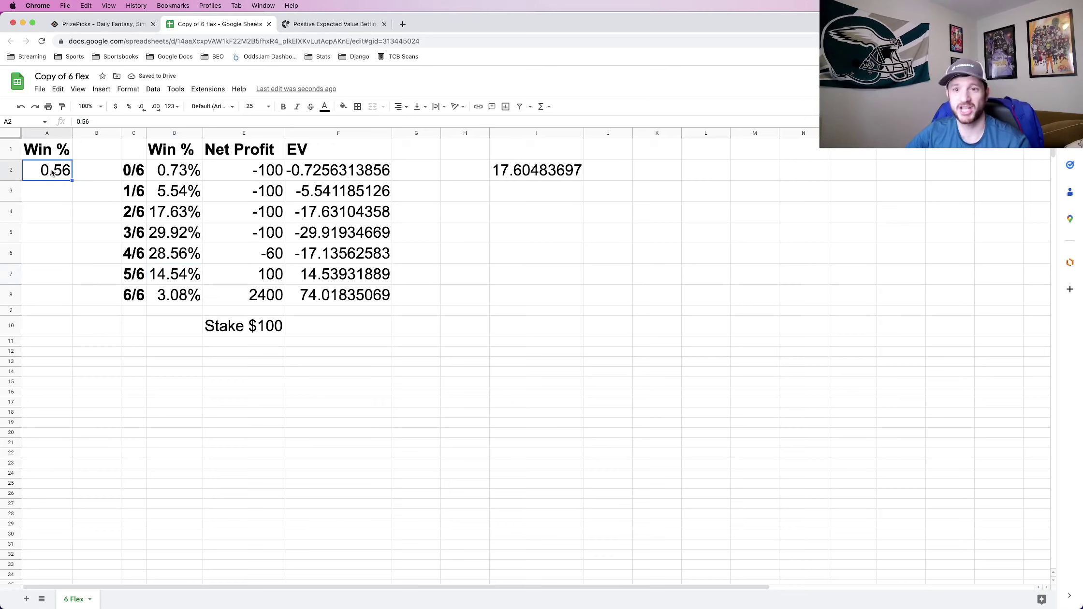
left_click(184, 282)
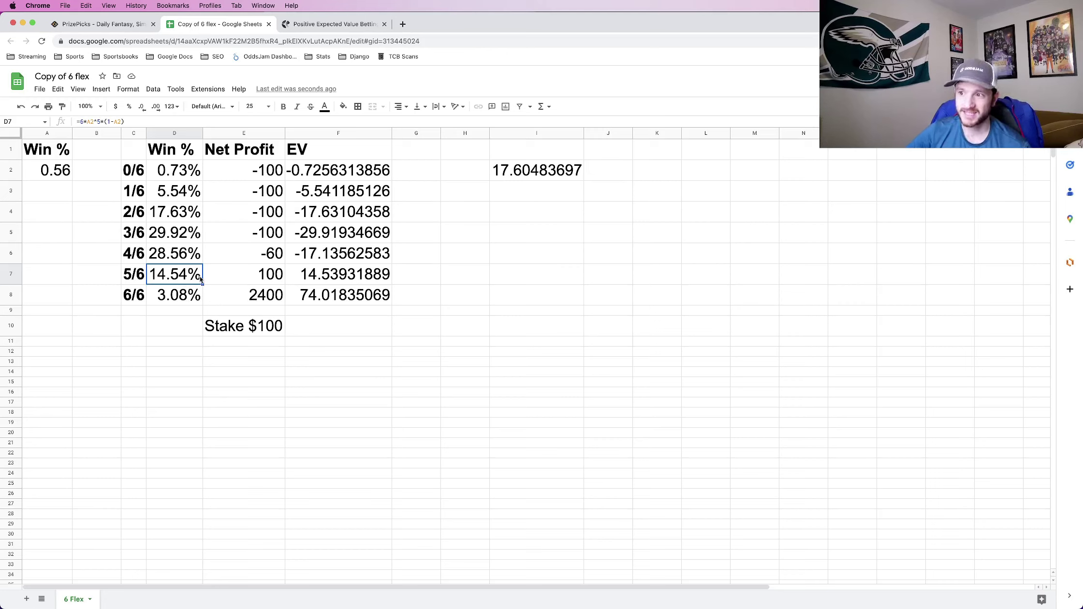
left_click(243, 277)
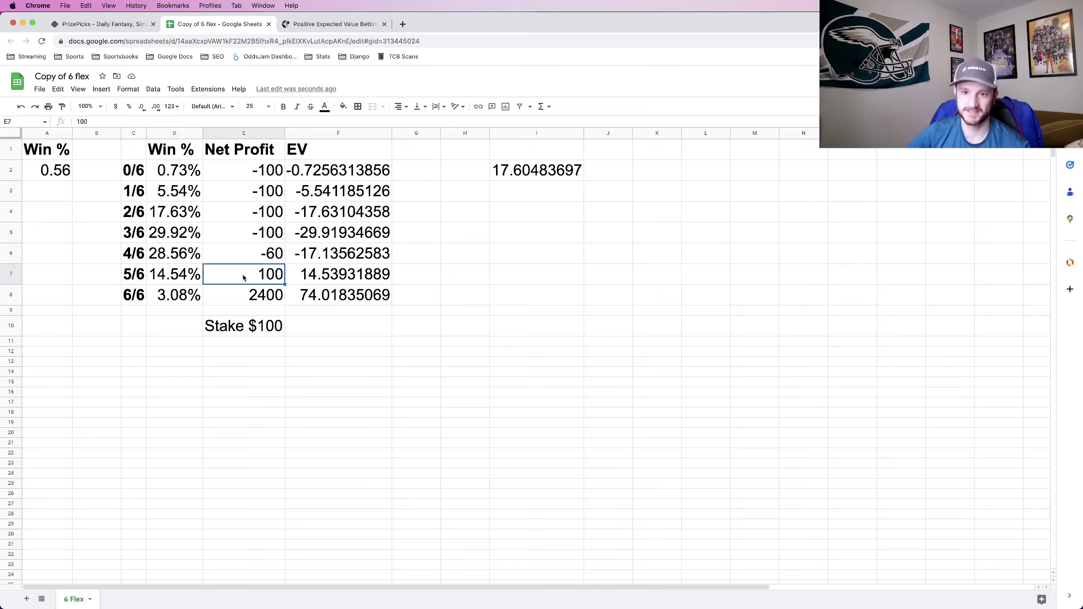
left_click(269, 336)
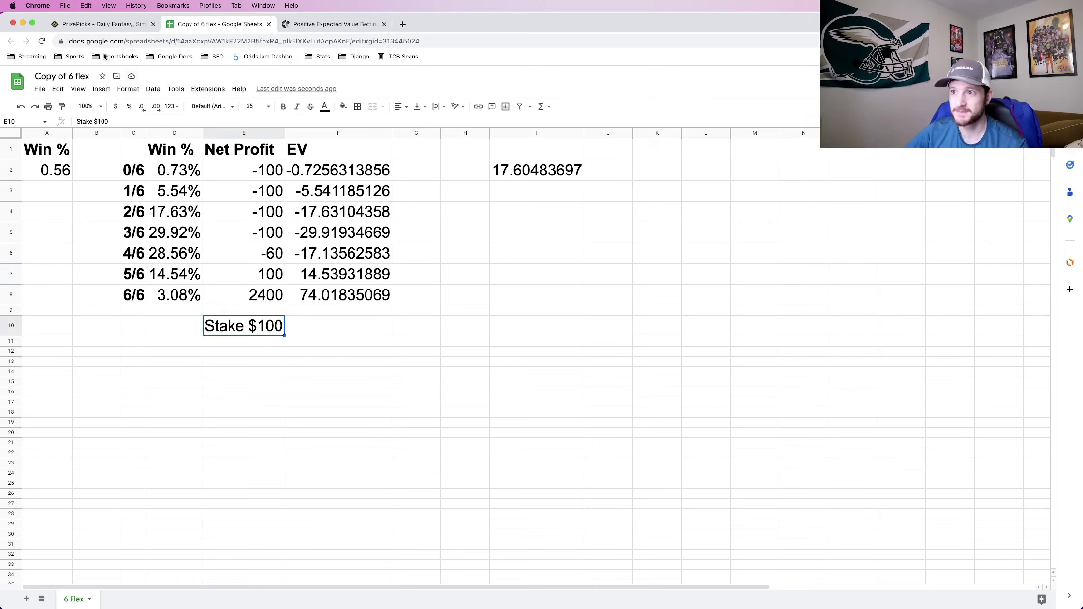
left_click(107, 30)
left_click(769, 362)
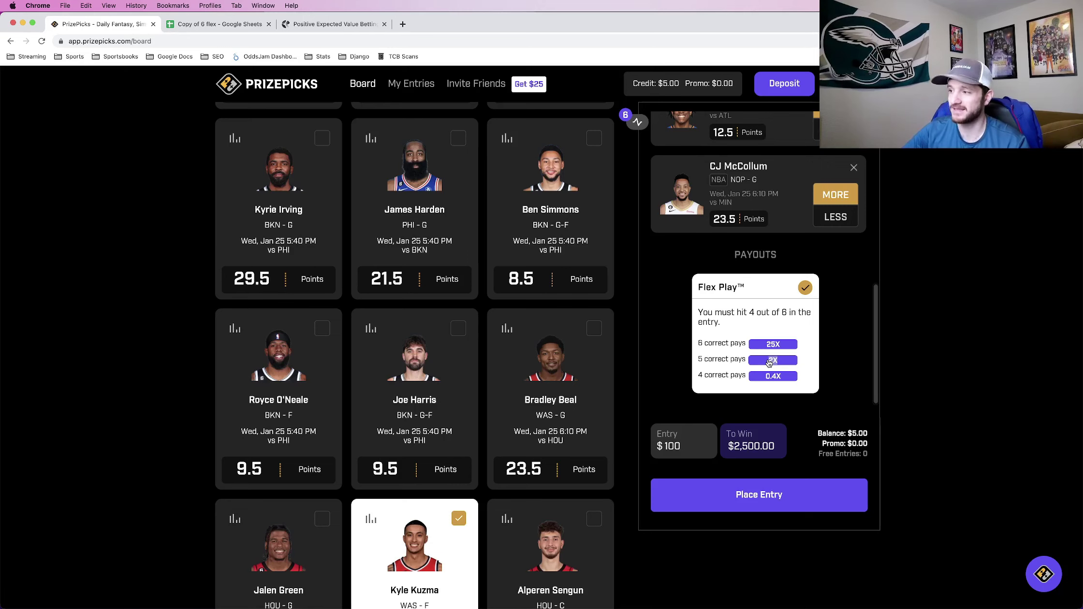
left_click(230, 24)
left_click(240, 283)
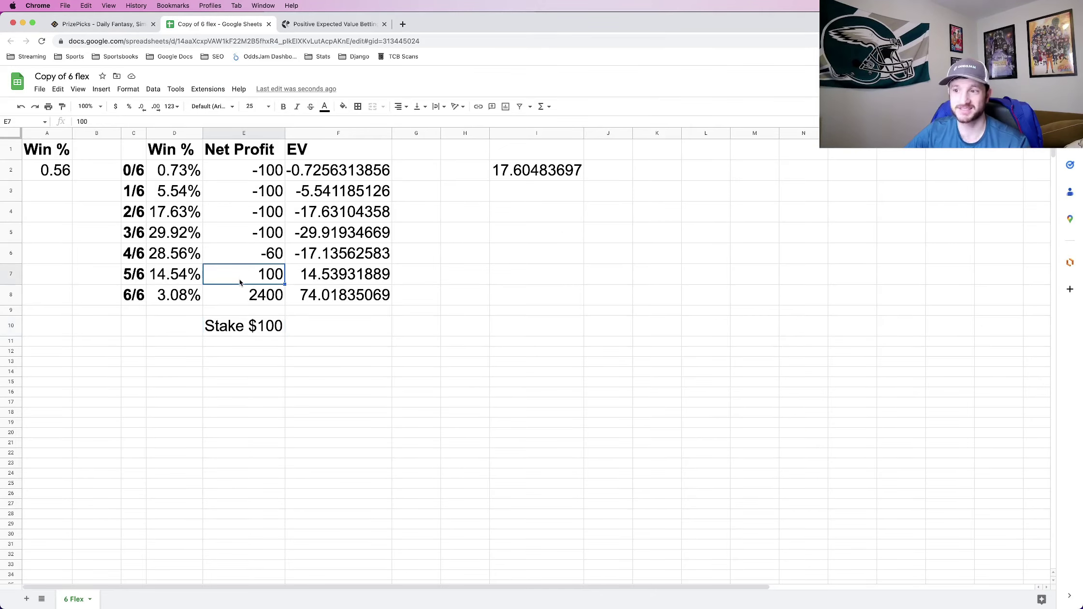
left_click(334, 278)
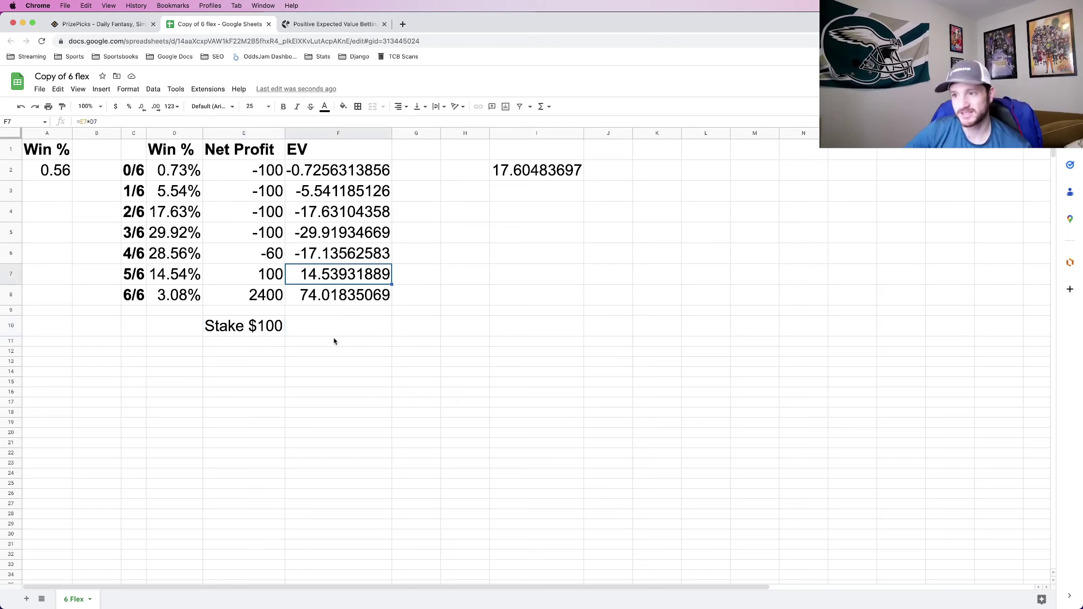
left_click(178, 275)
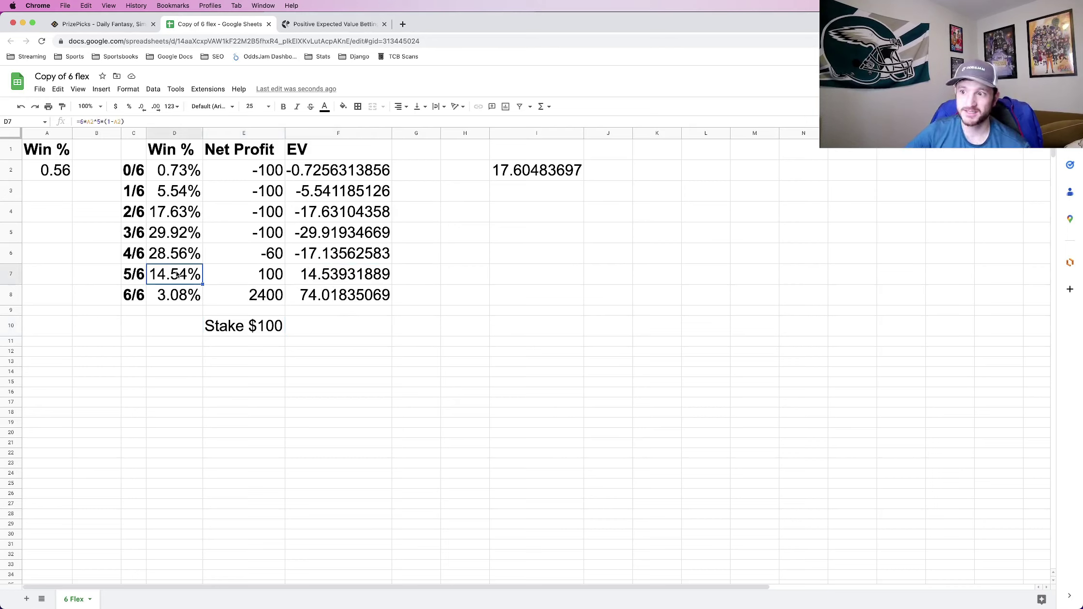
left_click(242, 277)
left_click(377, 274)
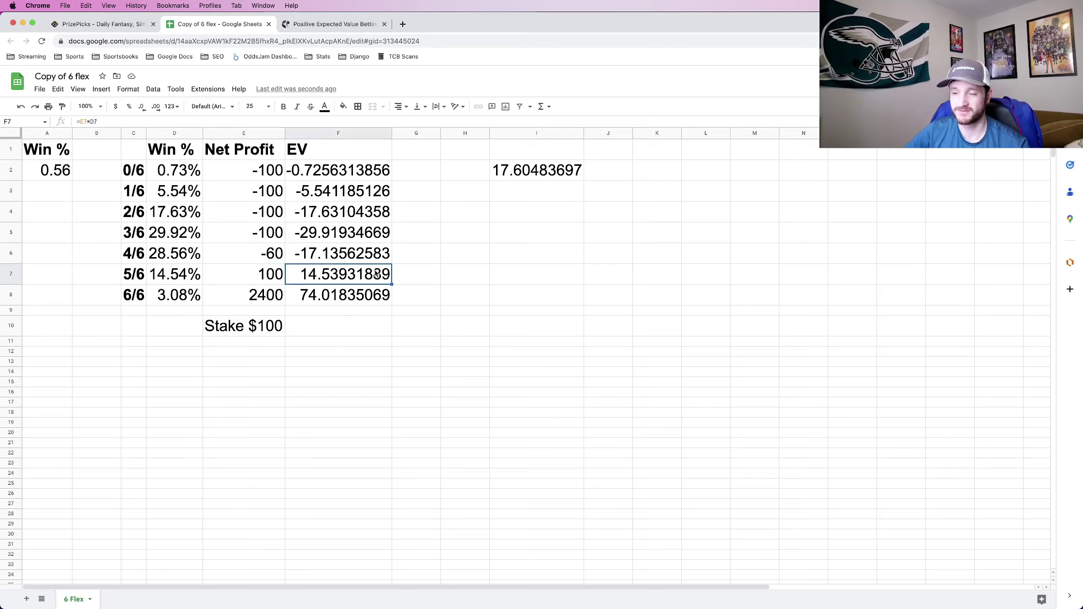
left_click(142, 299)
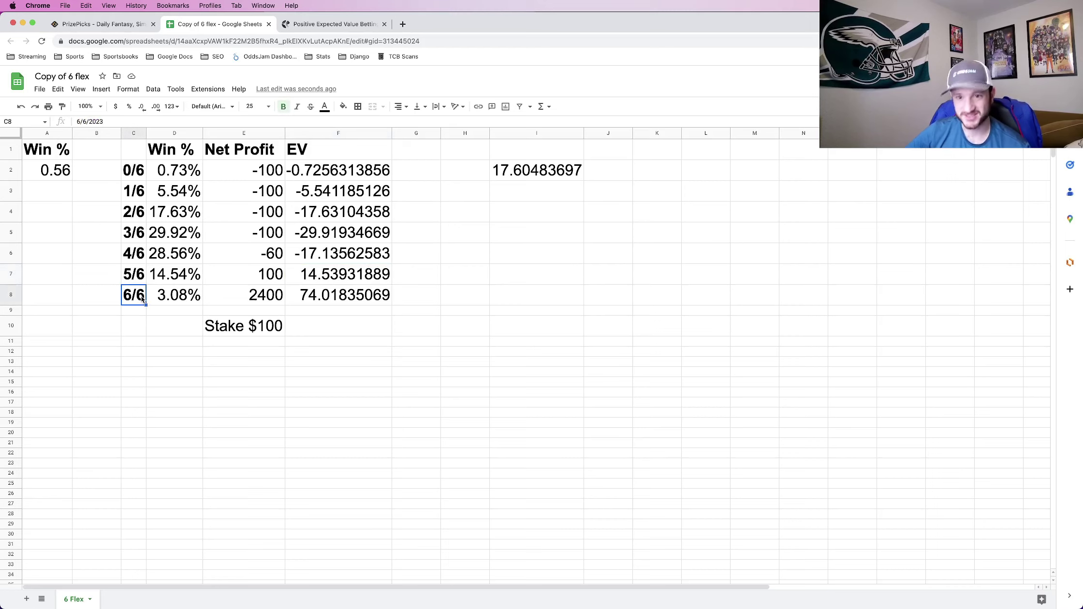
left_click_drag(142, 299, 156, 297)
left_click(57, 173)
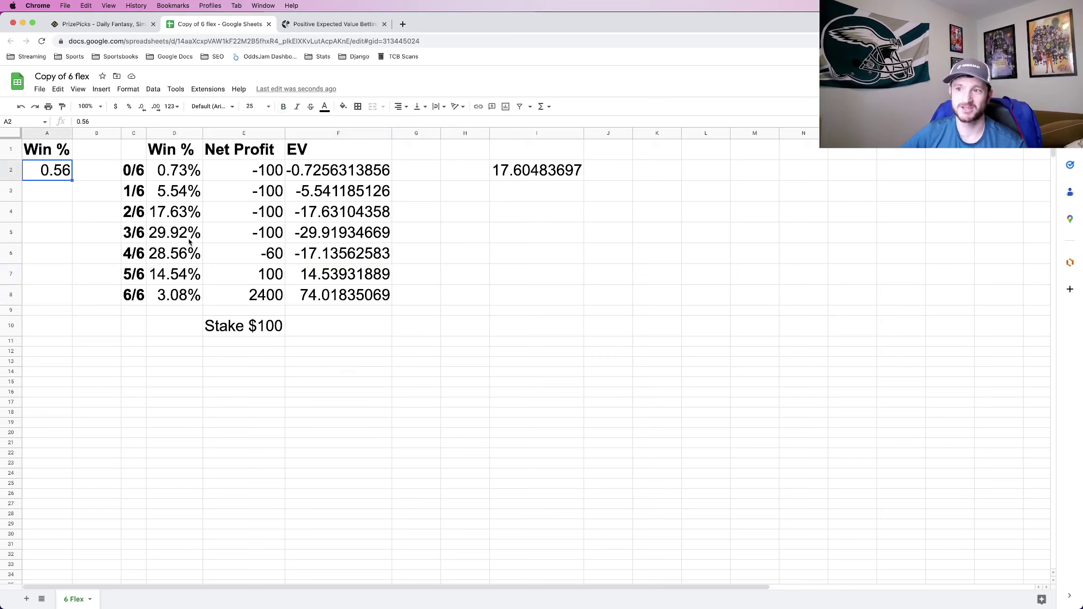
left_click(176, 297)
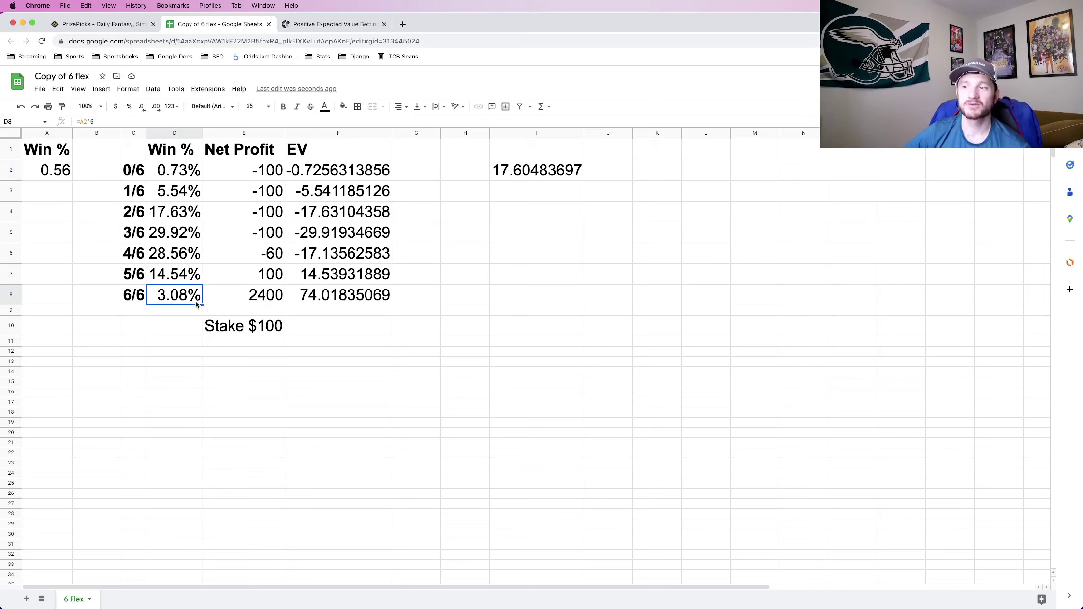
left_click(141, 299)
left_click(252, 303)
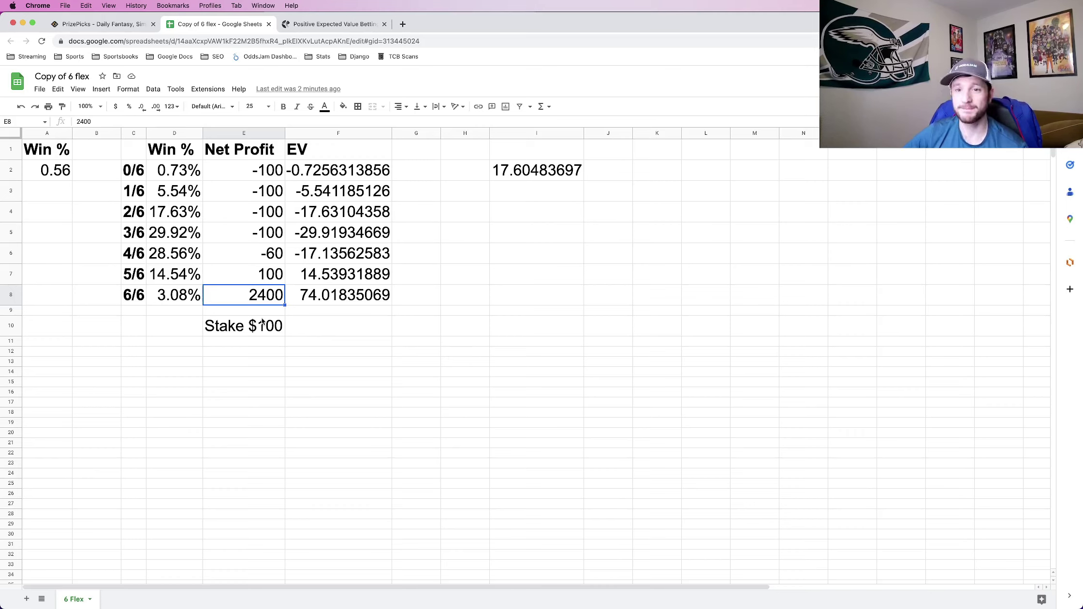
left_click(178, 298)
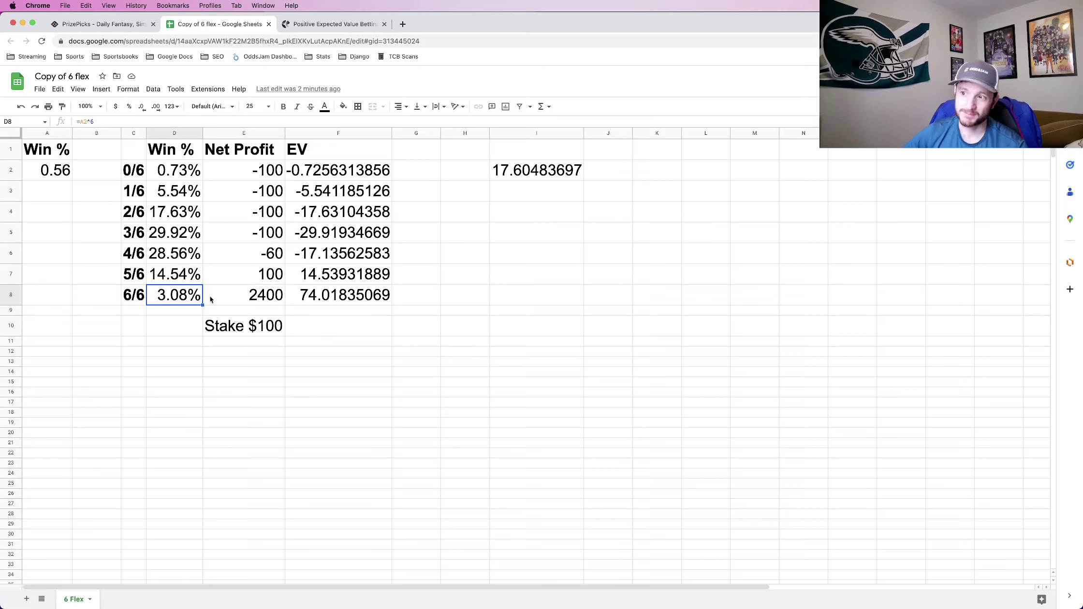
left_click(249, 298)
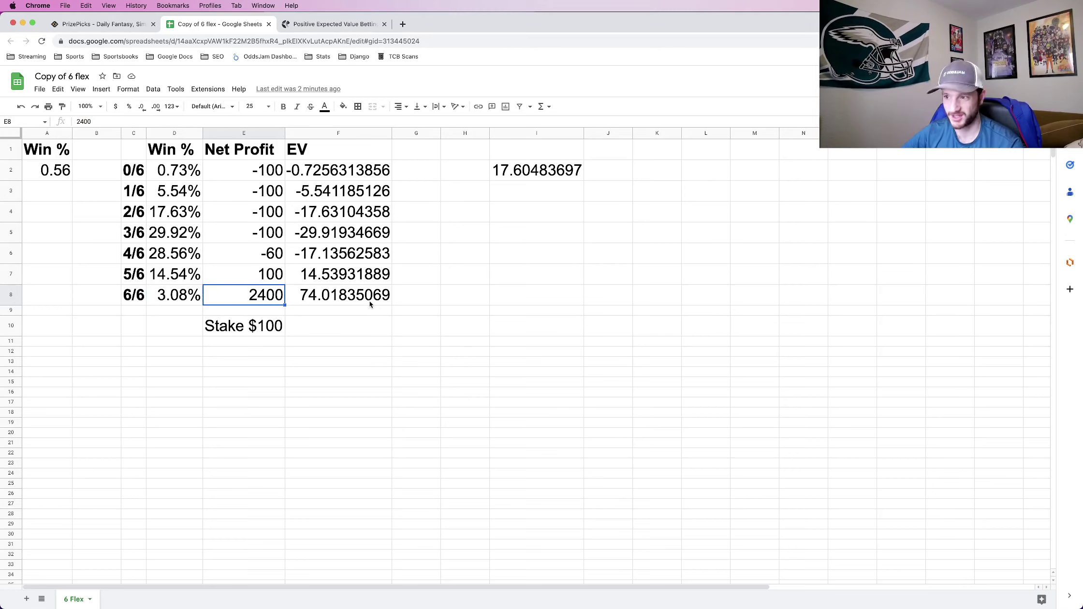
left_click(369, 304)
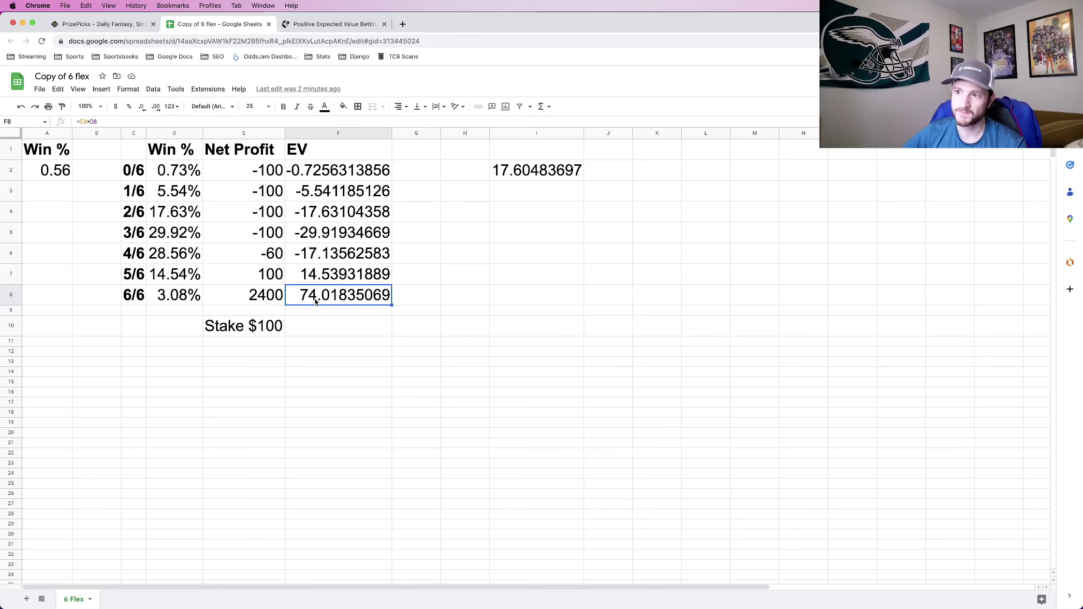
left_click(544, 170)
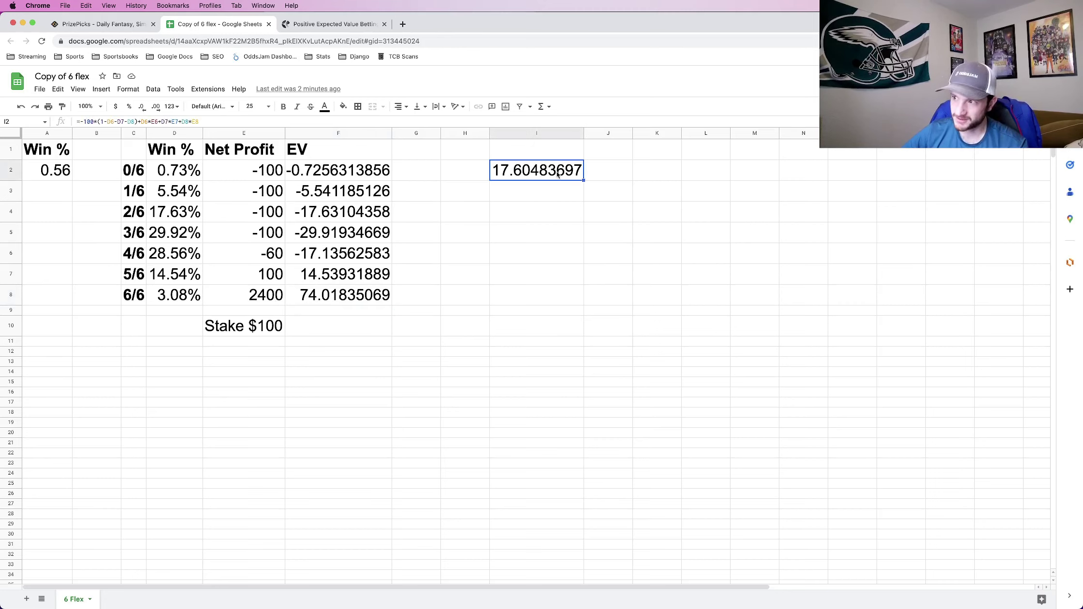
left_click(52, 174)
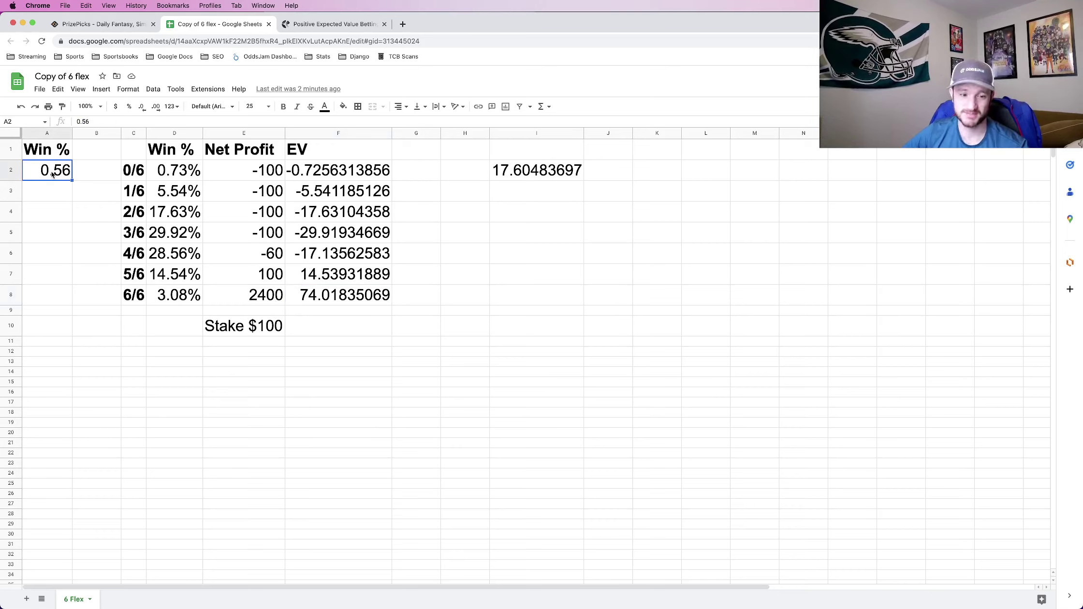
left_click(504, 171)
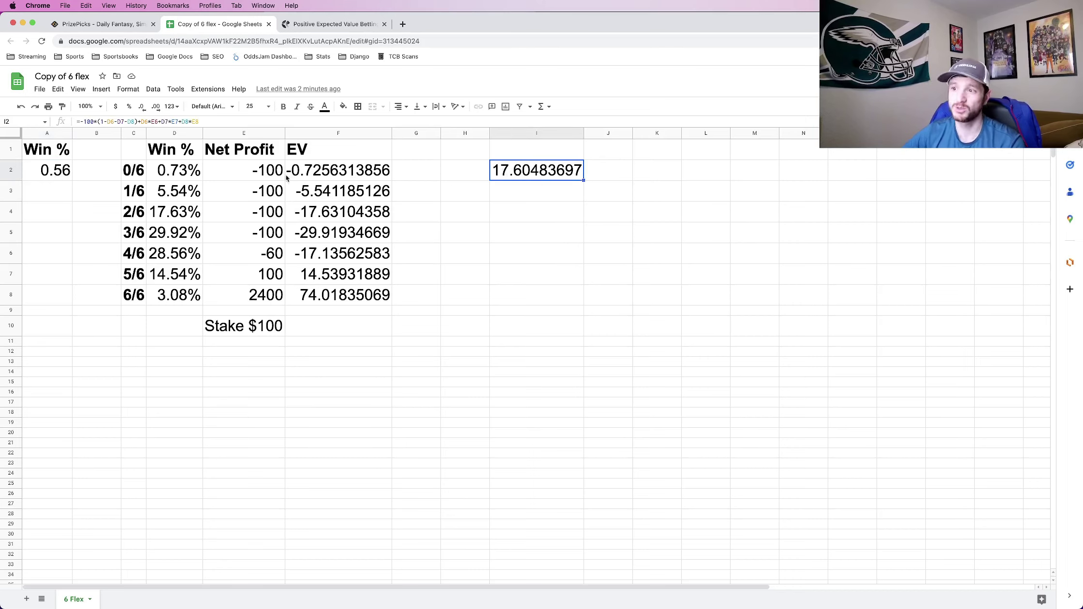
left_click_drag(275, 172, 277, 236)
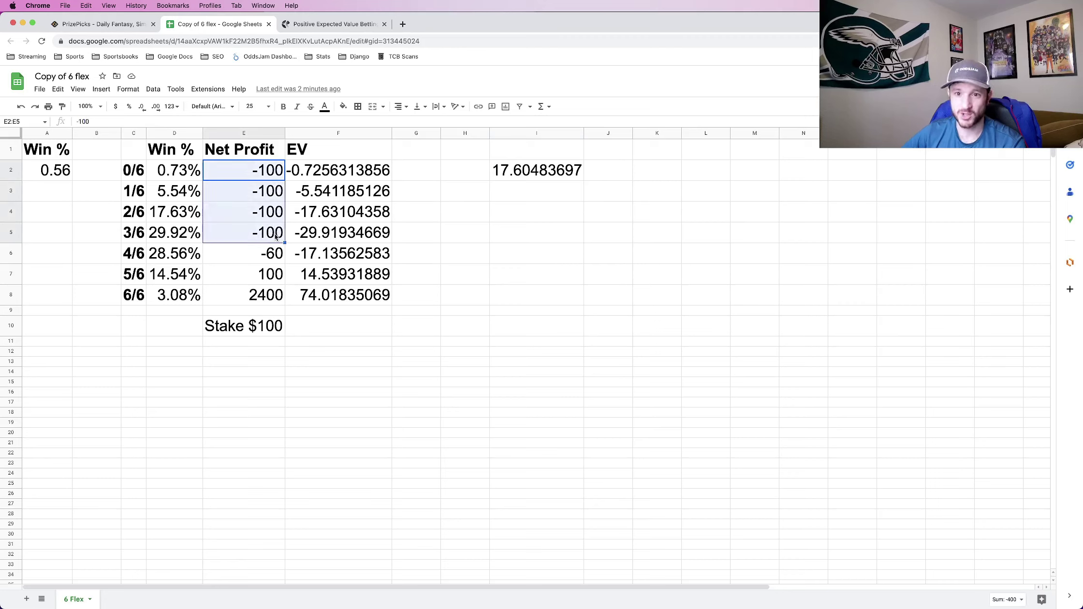
left_click(279, 259)
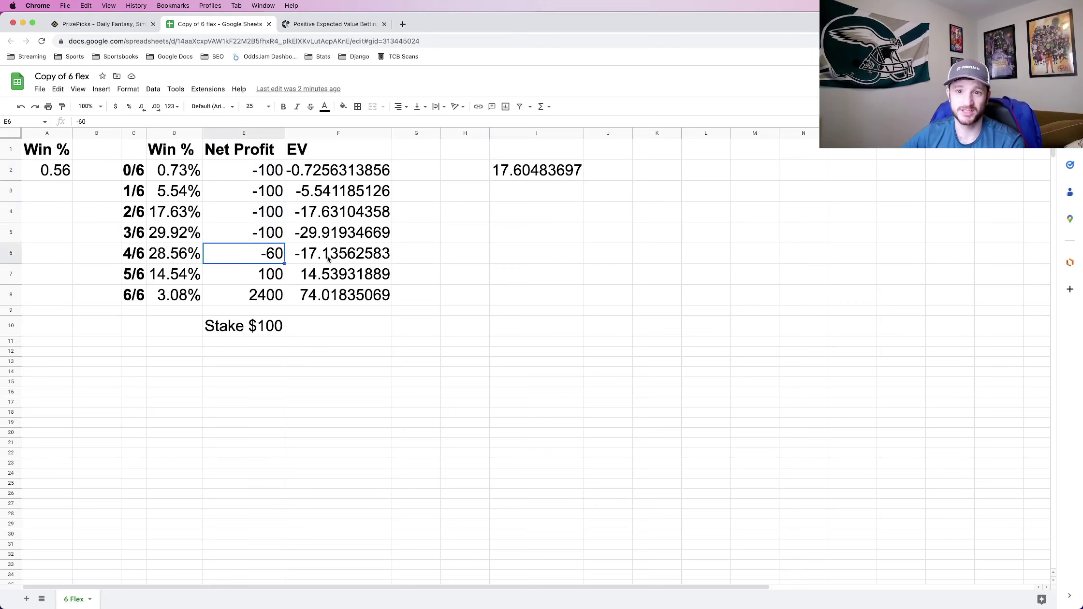
left_click(517, 179)
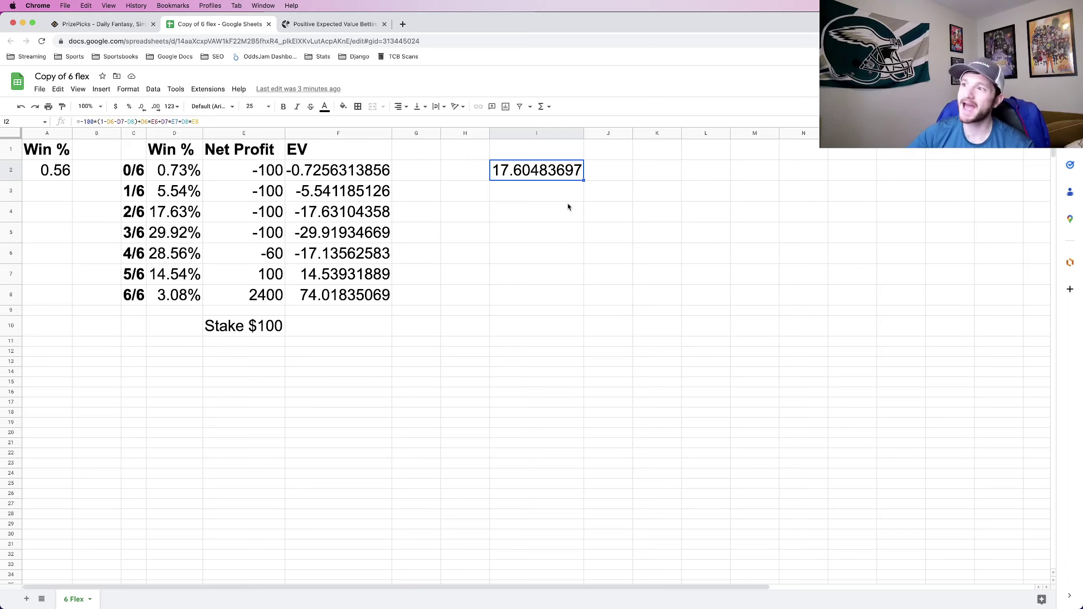
Open the 5 Flex and 3 Flex vs. 3 Power spreadsheets from bookmarks in background tabs.
left_click(172, 57)
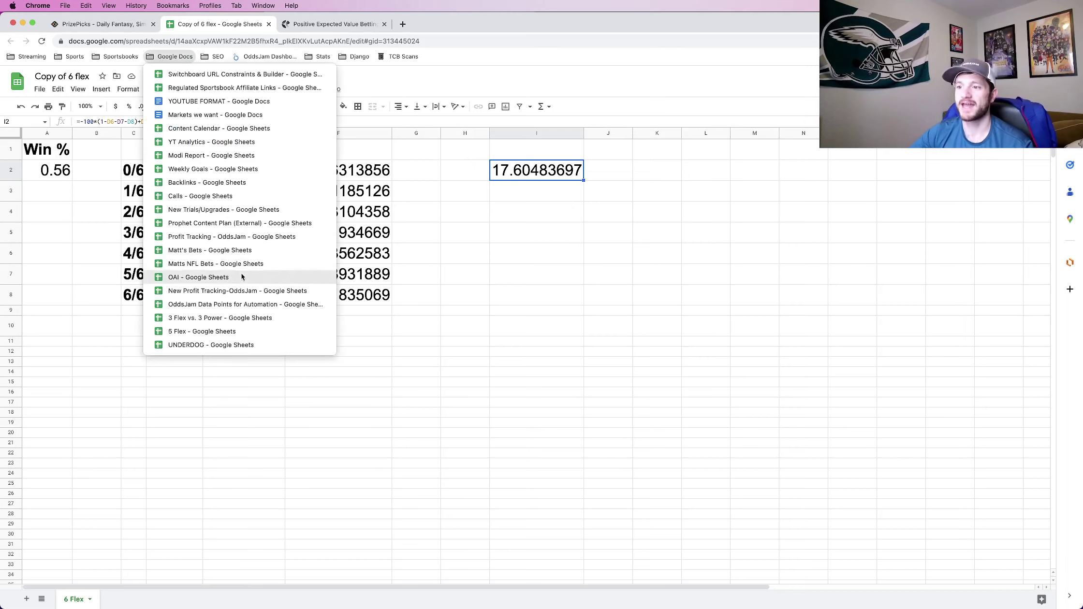
middle_click(213, 331)
middle_click(258, 320)
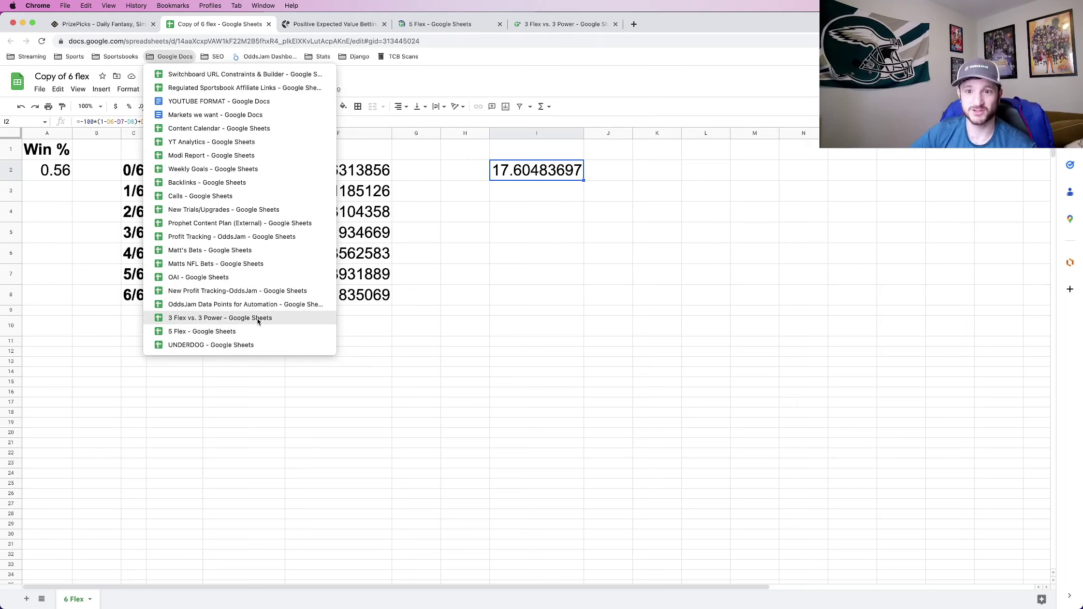
left_click(637, 29)
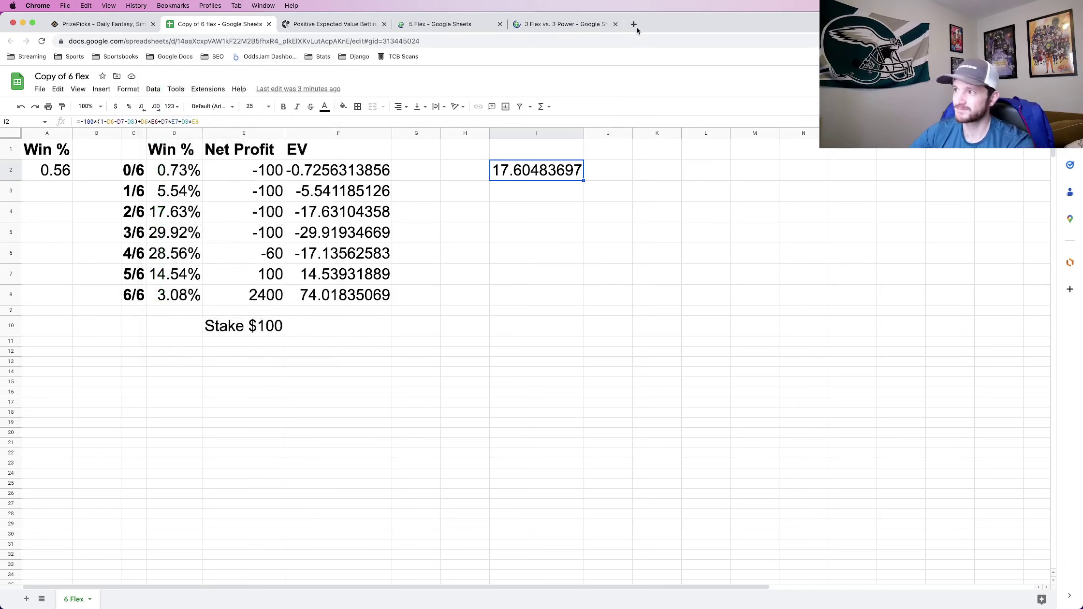
Open the Savage PrizePicks spreadsheet in a new tab.
left_click(633, 25)
type("s")
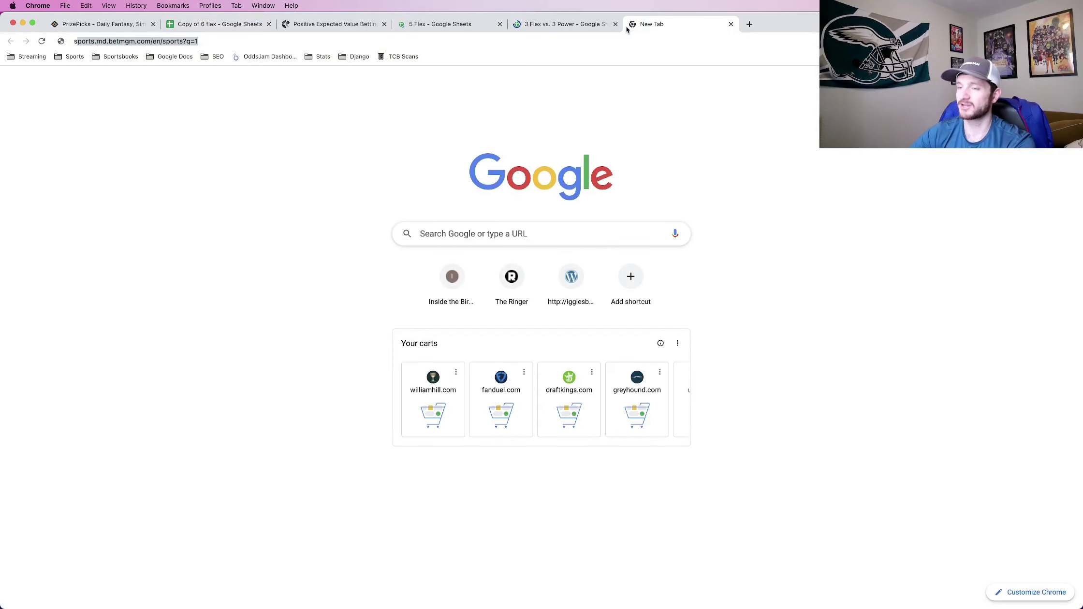
type("av")
left_click(164, 167)
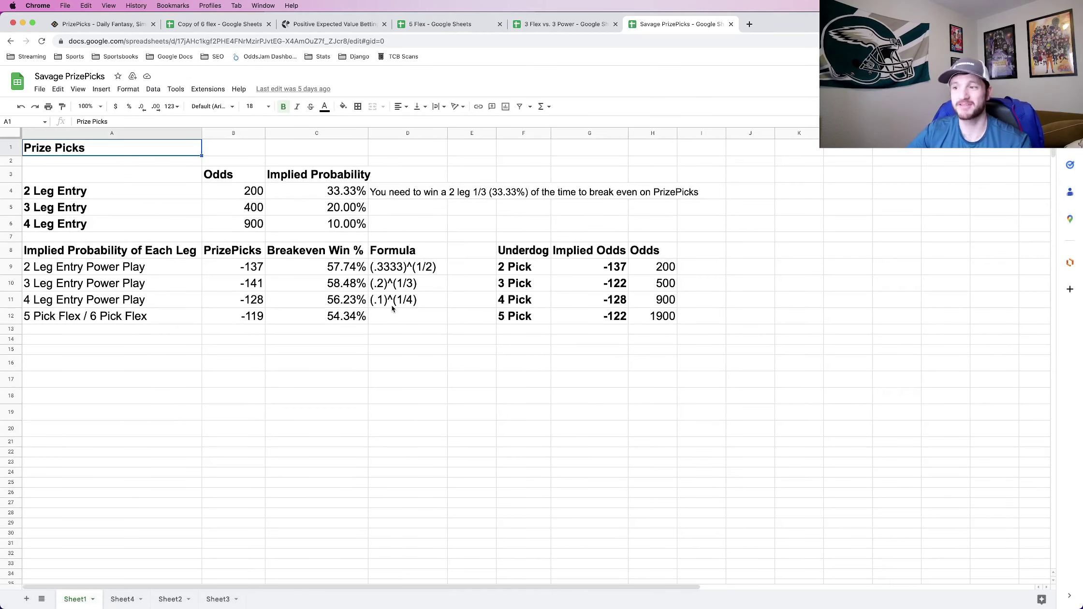
Compare the implied odds: 5 Pick Flex -119, 4 leg power -128, 3 leg power -141, then return to Copy of 6 flex.
left_click(235, 323)
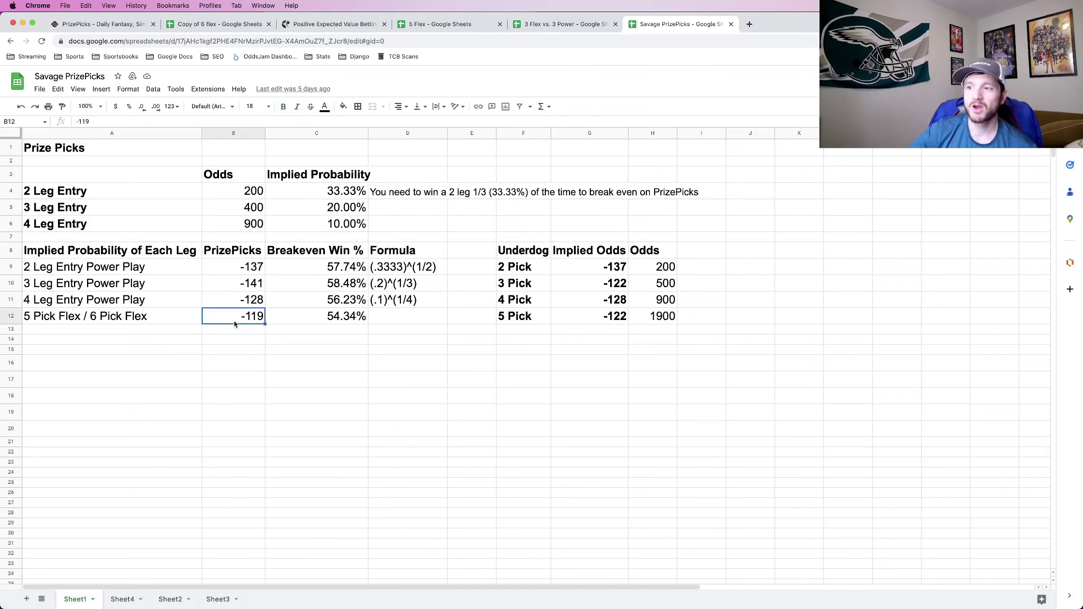
left_click_drag(235, 269, 246, 311)
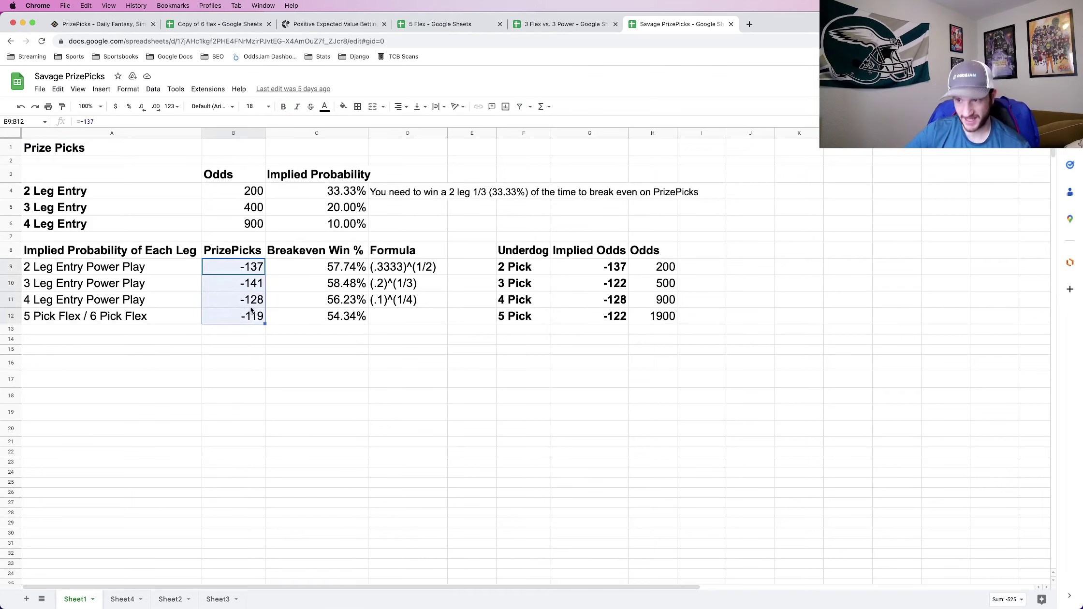
left_click(244, 320)
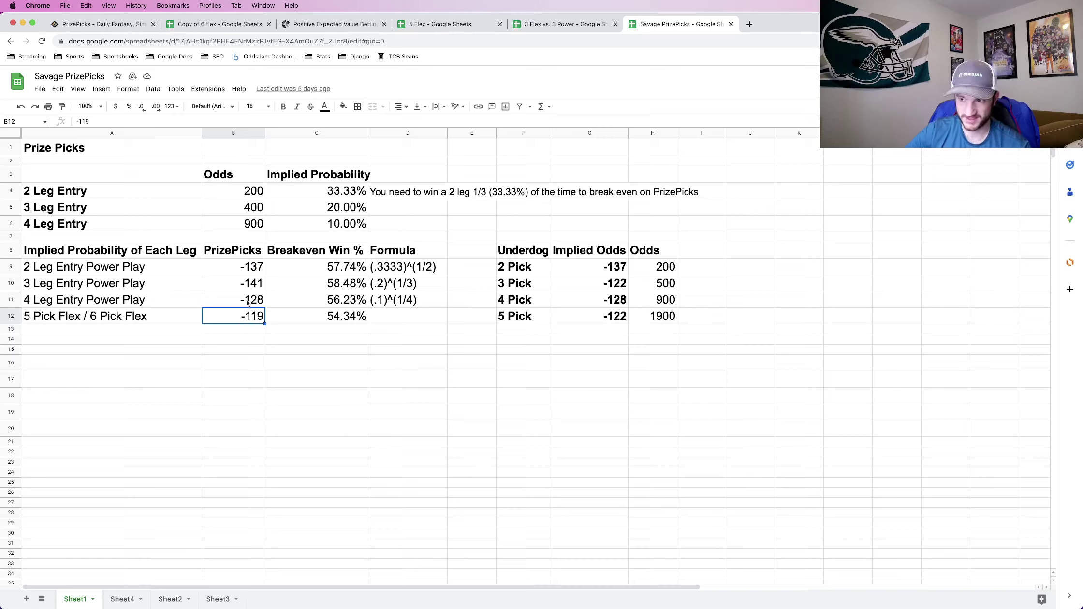
left_click(247, 300)
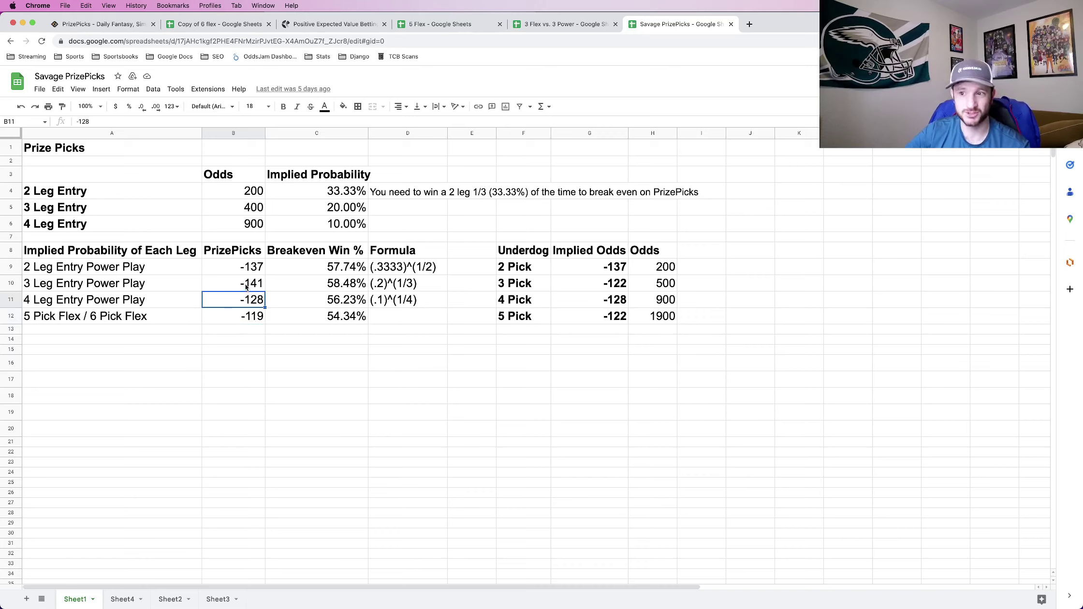
left_click(246, 286)
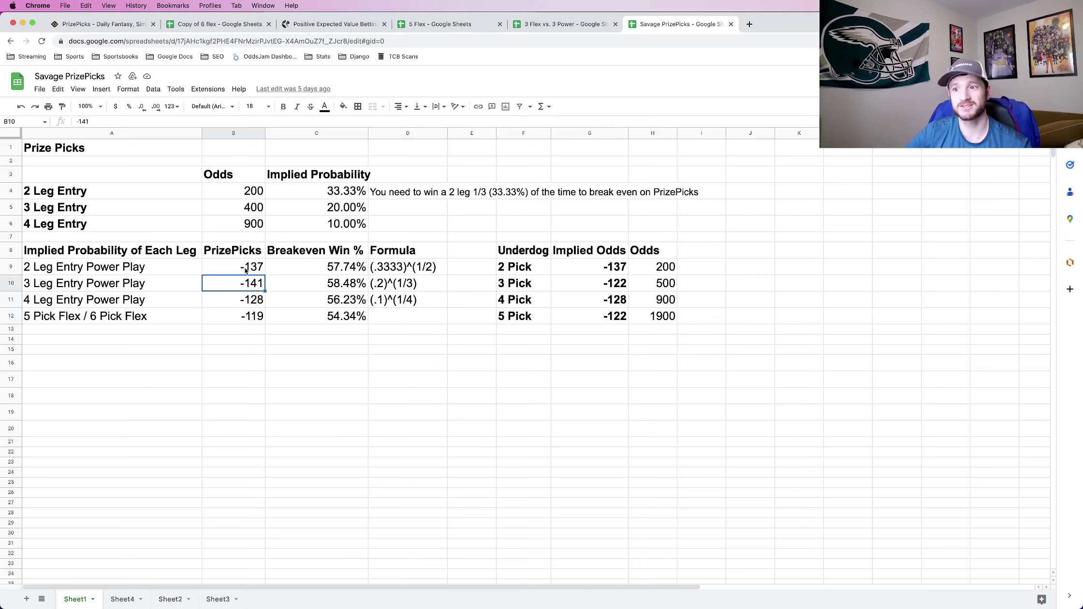
left_click(253, 315)
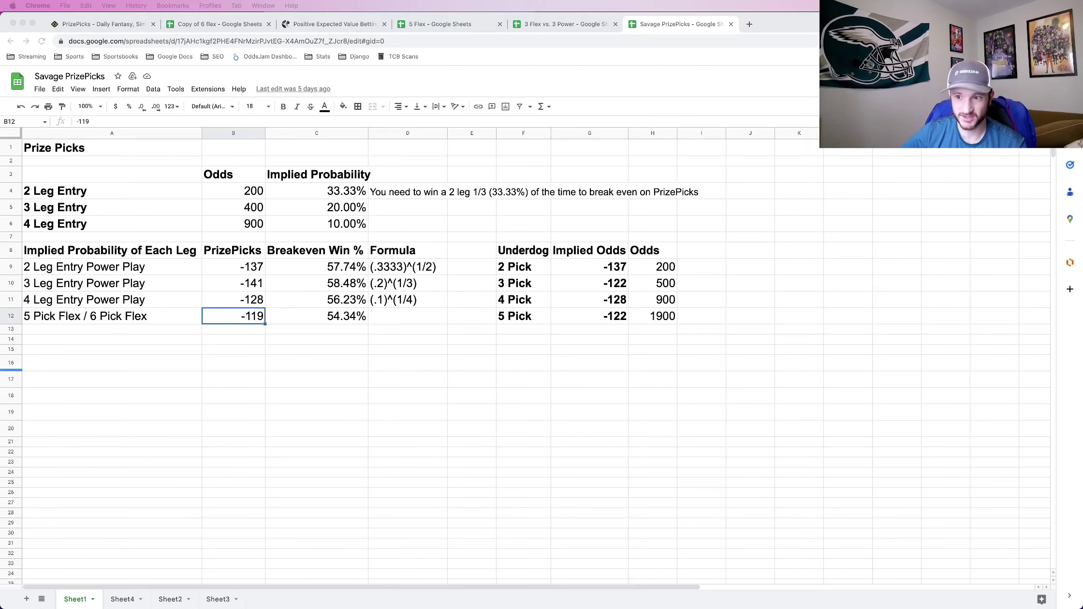
left_click(219, 22)
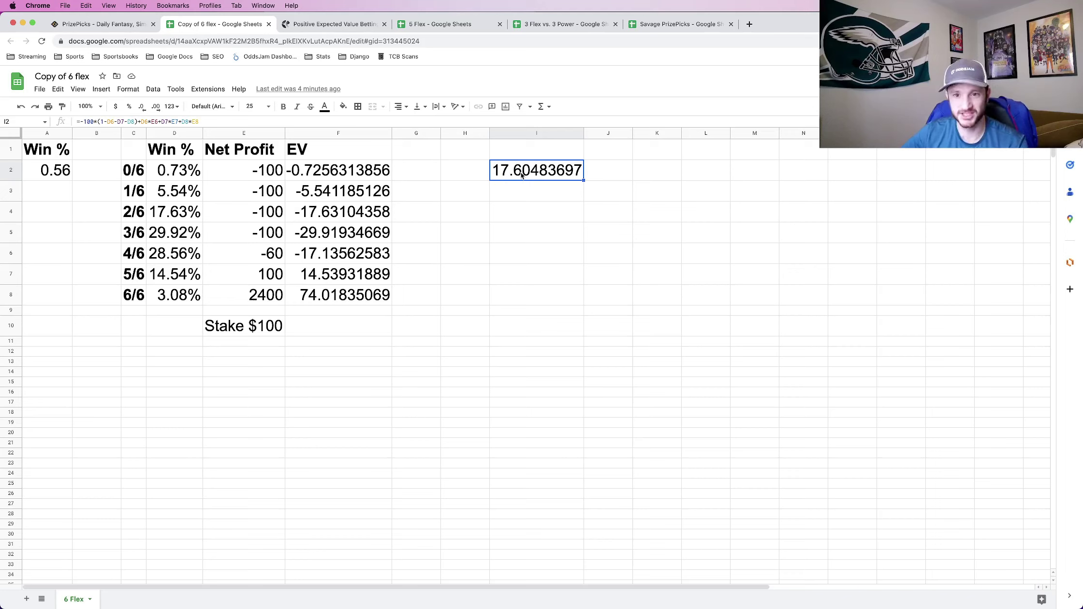
left_click_drag(170, 276, 172, 295)
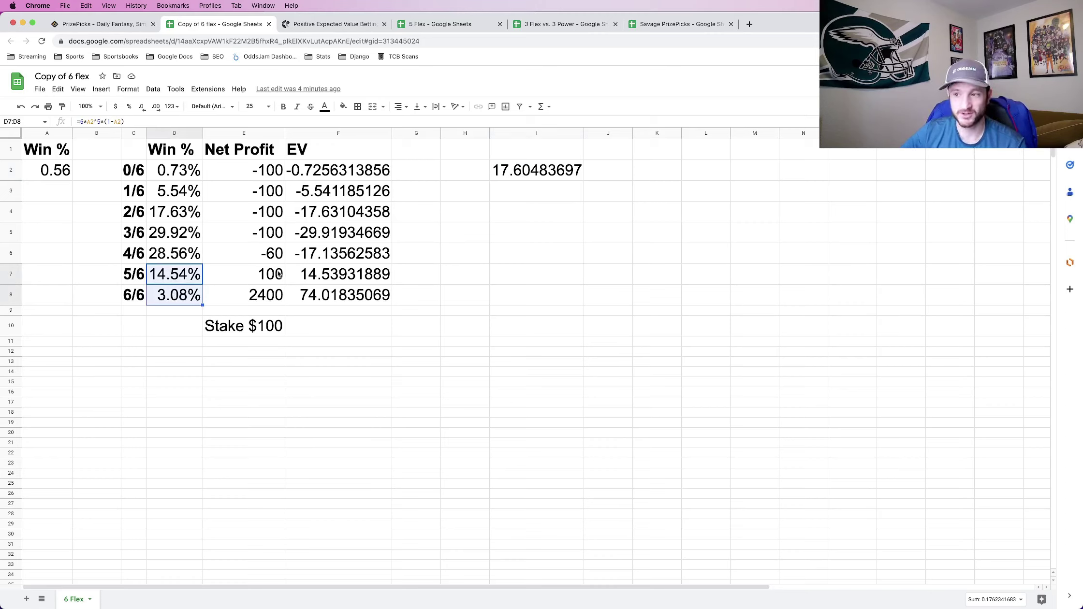
left_click(276, 292)
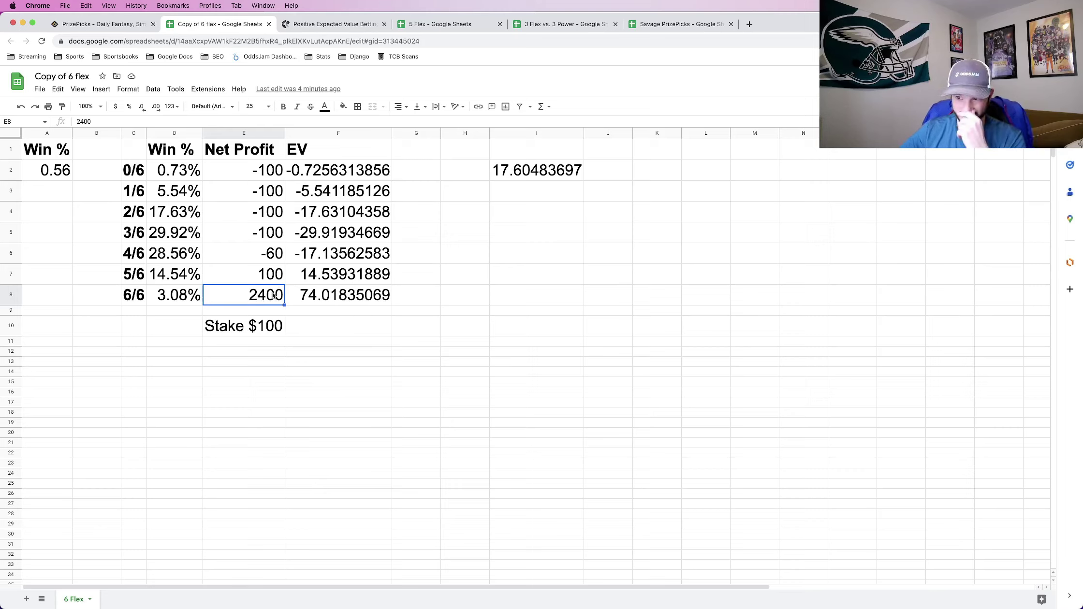
left_click(197, 299)
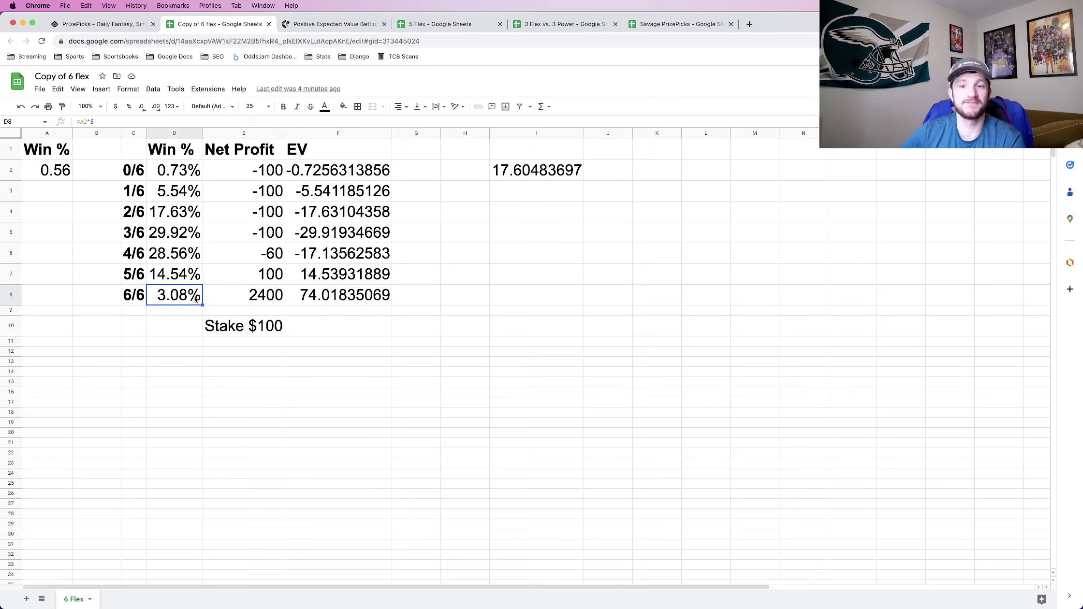